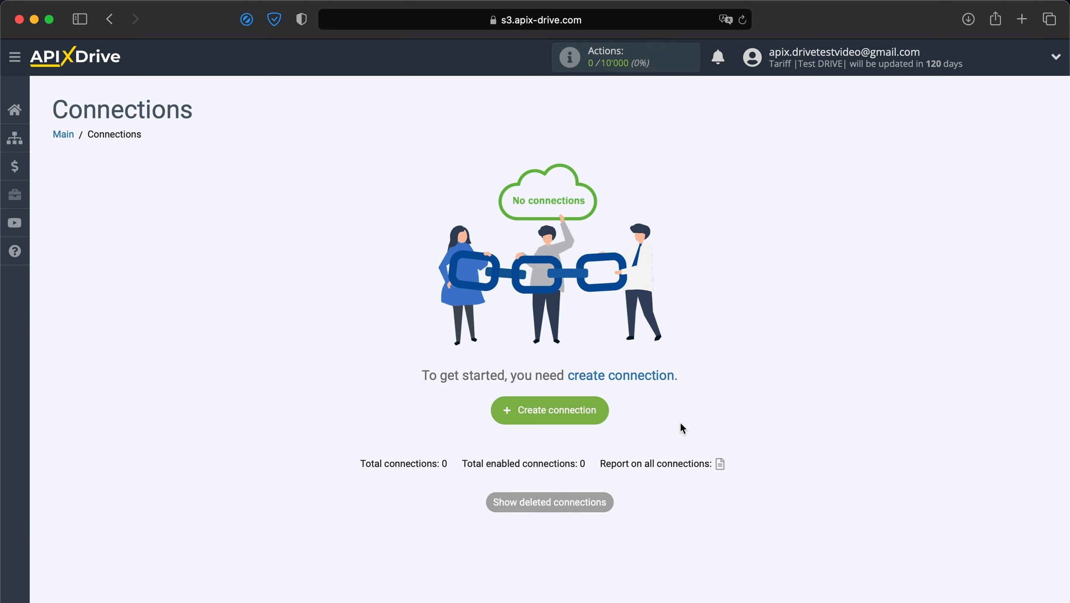
Create a new connection and choose Ecwid as the data source system
click(573, 409)
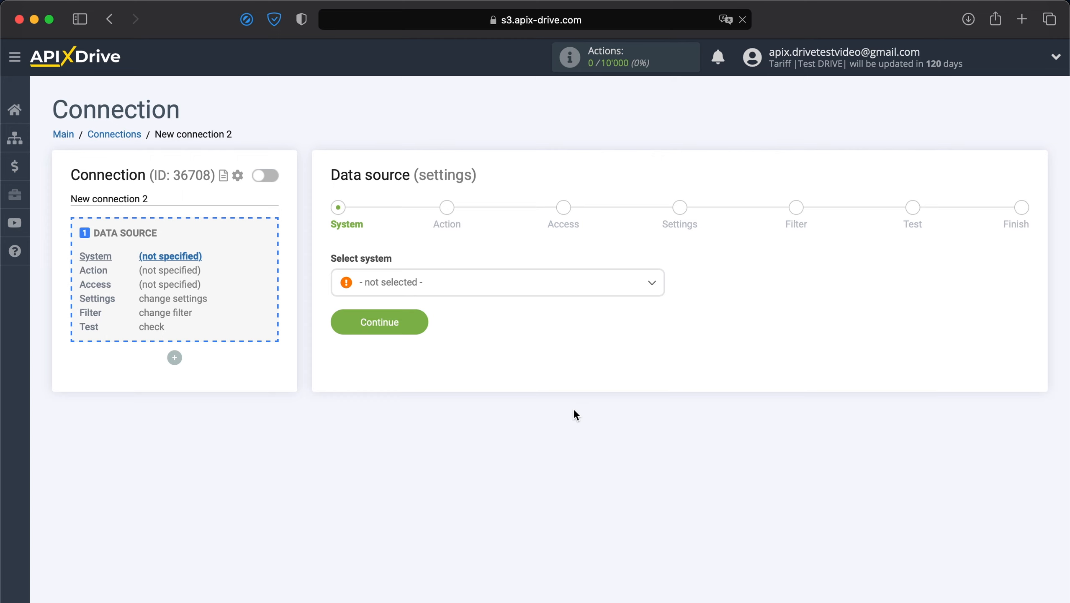
click(494, 296)
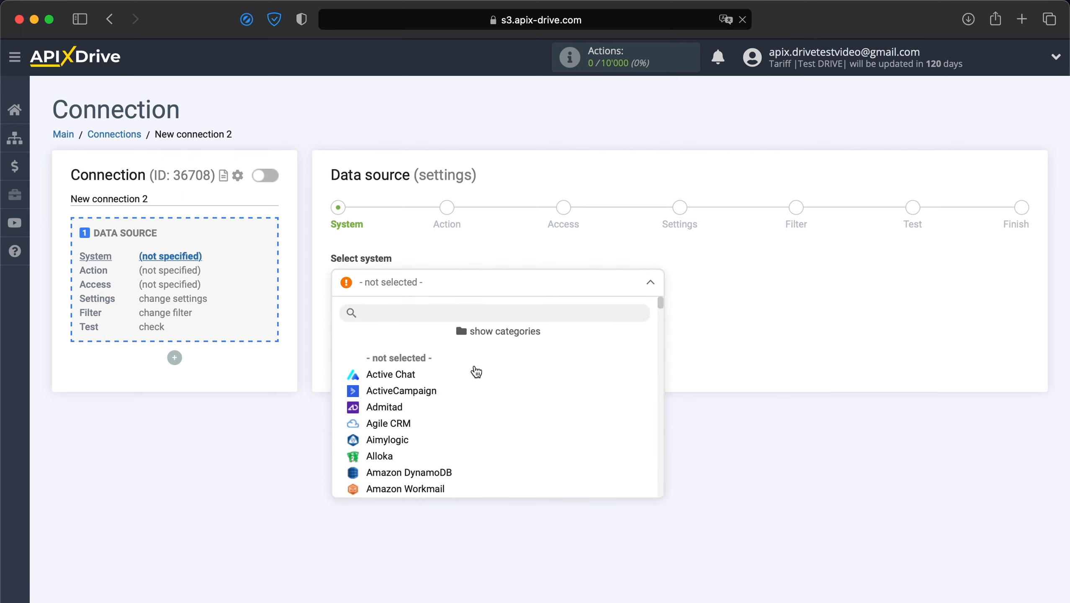
scroll(462, 416, down, 1)
scroll(462, 417, down, 20)
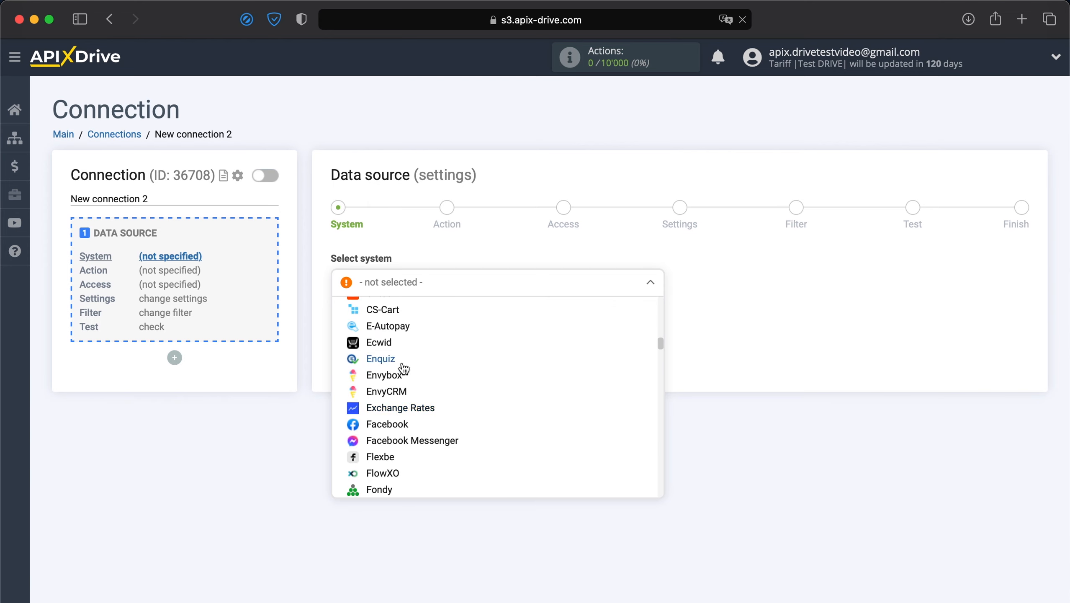
click(387, 349)
click(382, 327)
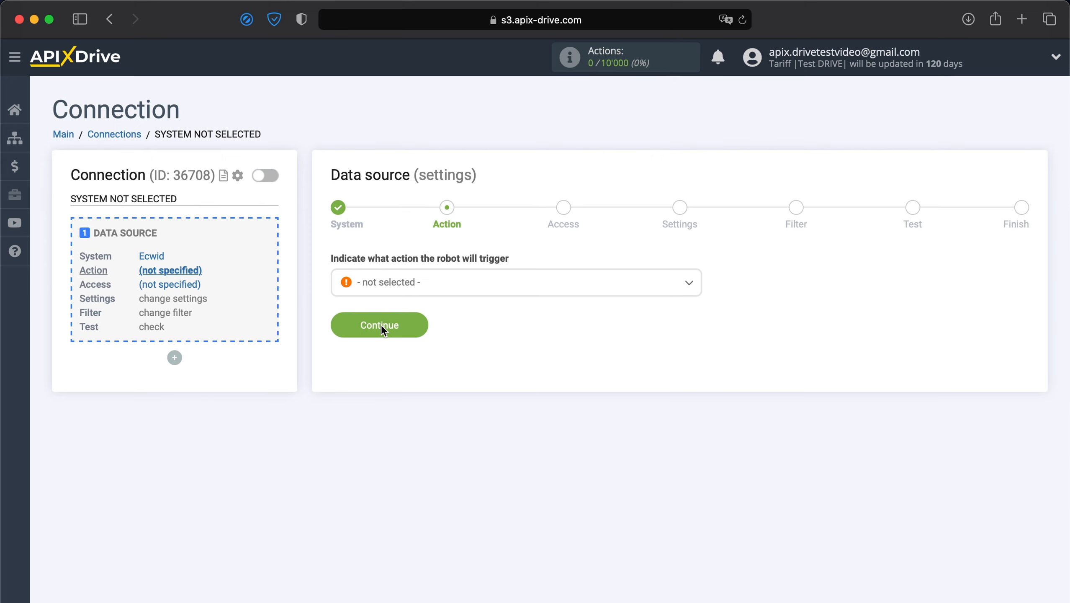
Set the Ecwid action to Get Orders (new) and continue to account access
click(407, 290)
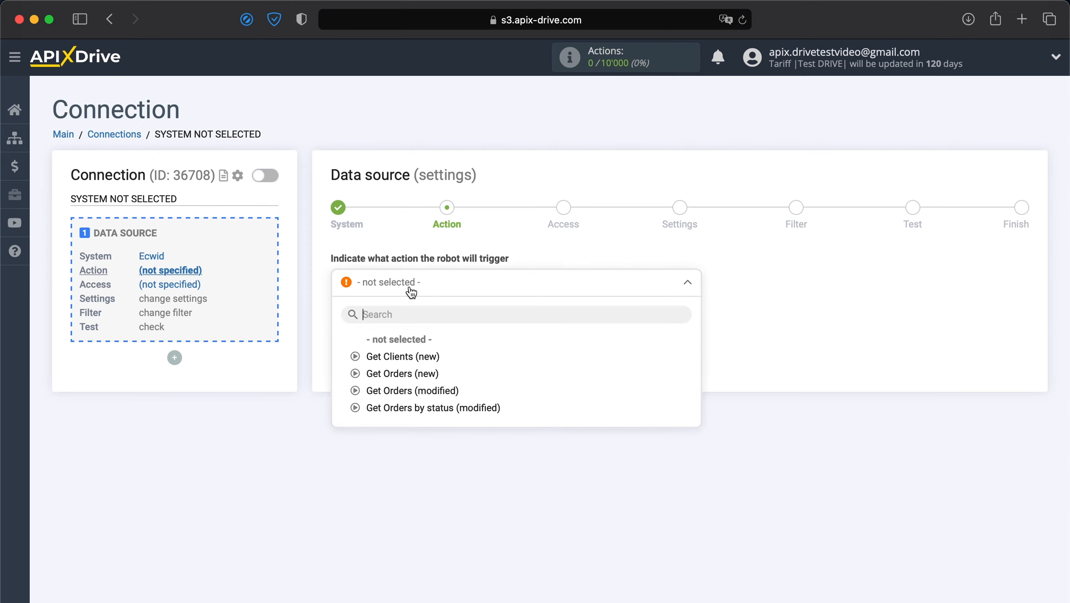
click(383, 374)
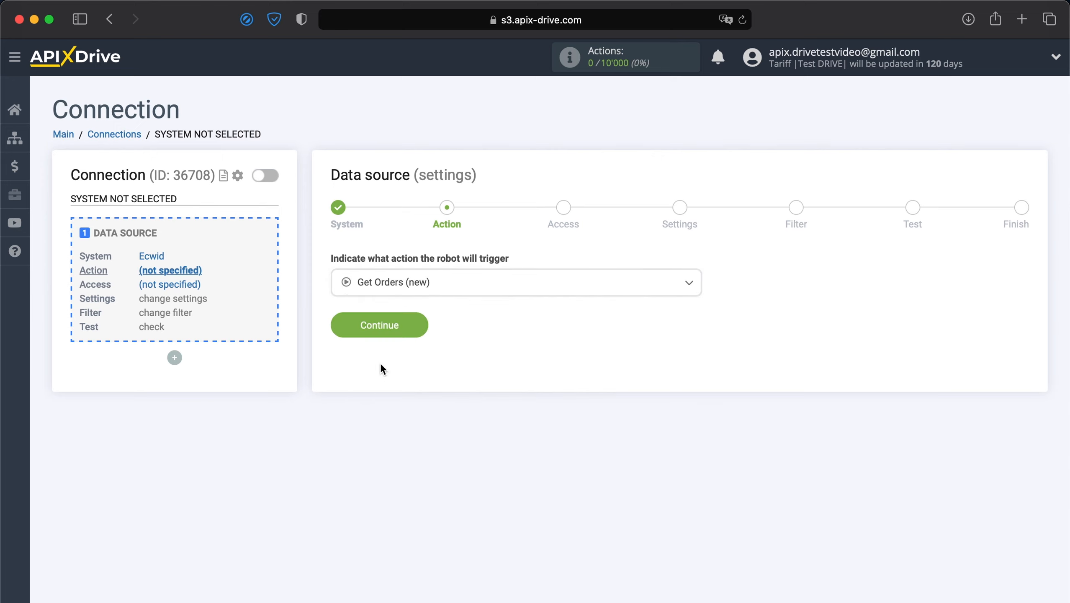
click(368, 338)
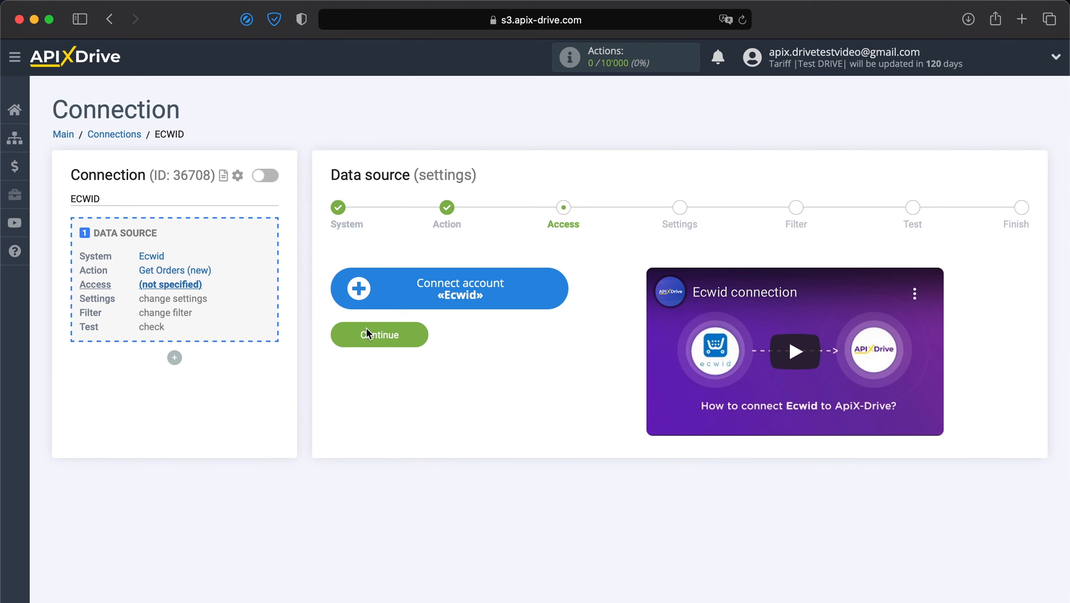
Link the Ecwid store by signing in with the account e-mail and password
click(384, 303)
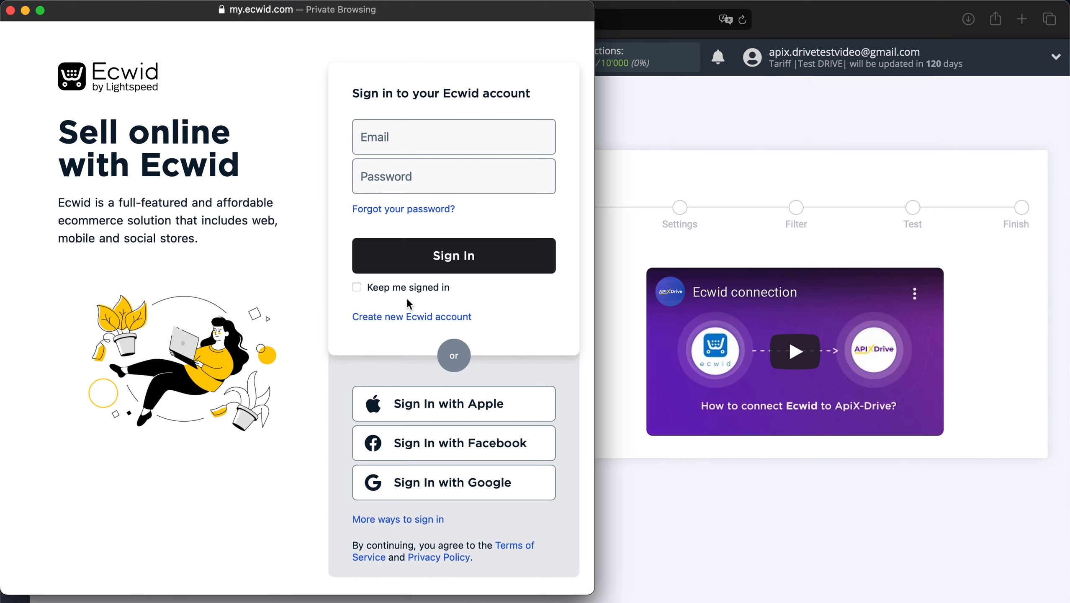
click(422, 146)
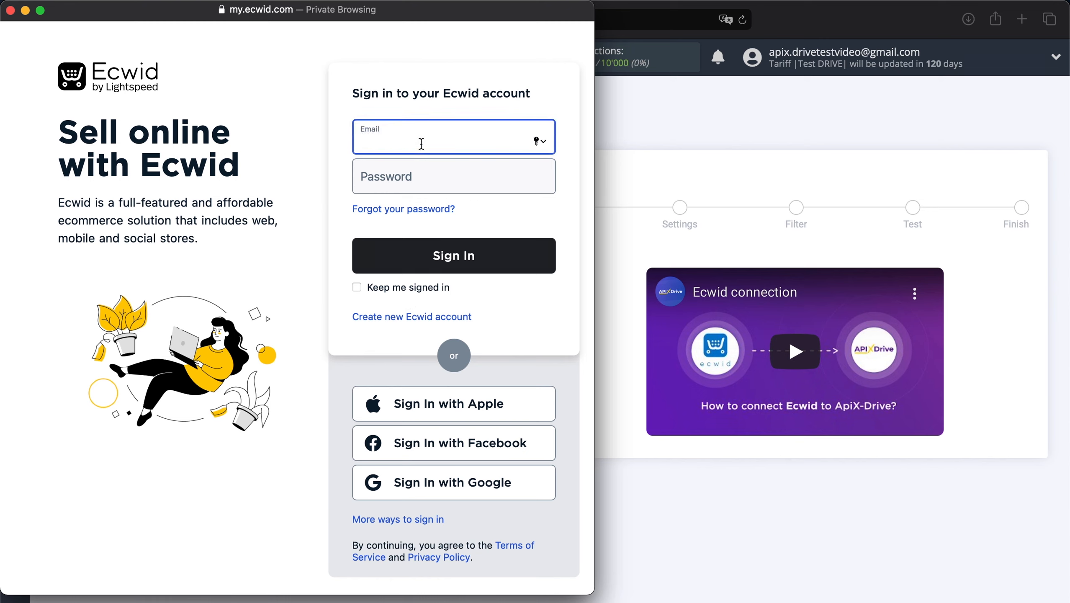
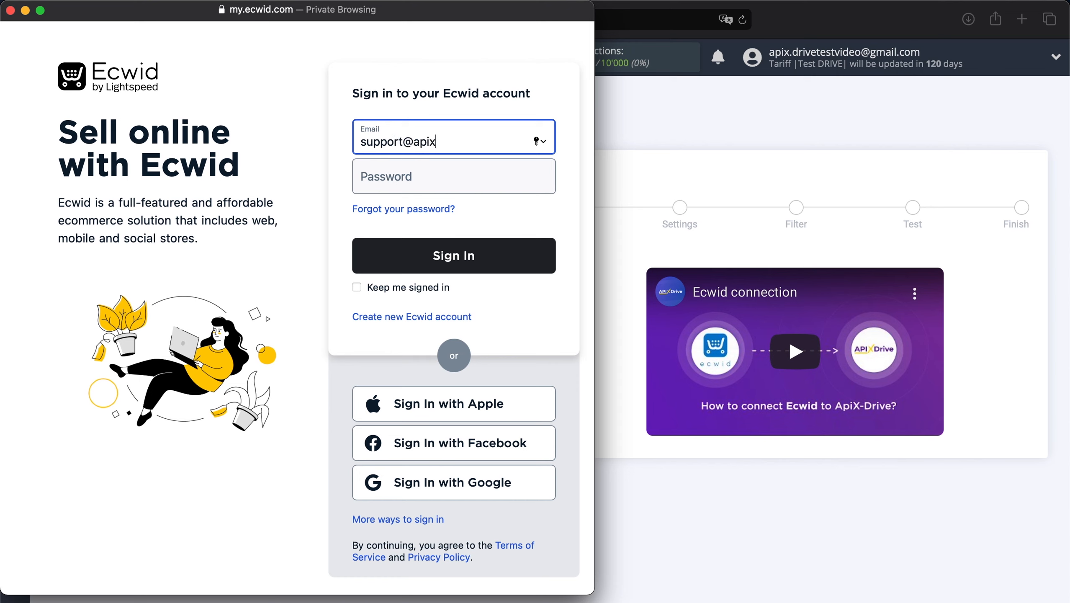
click(409, 176)
text(•••)
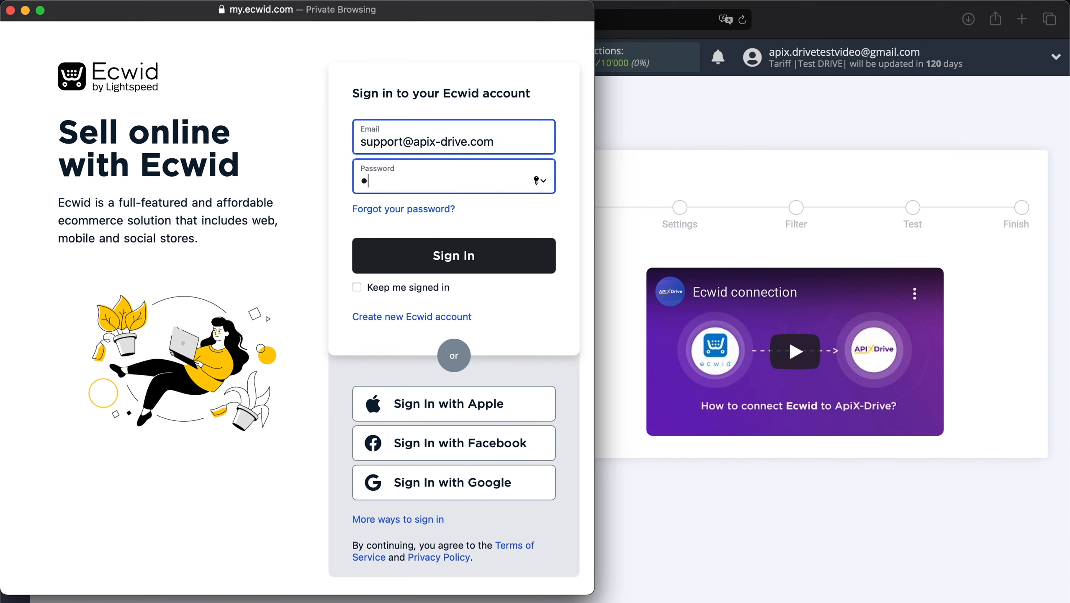
text(•••••••••)
click(403, 252)
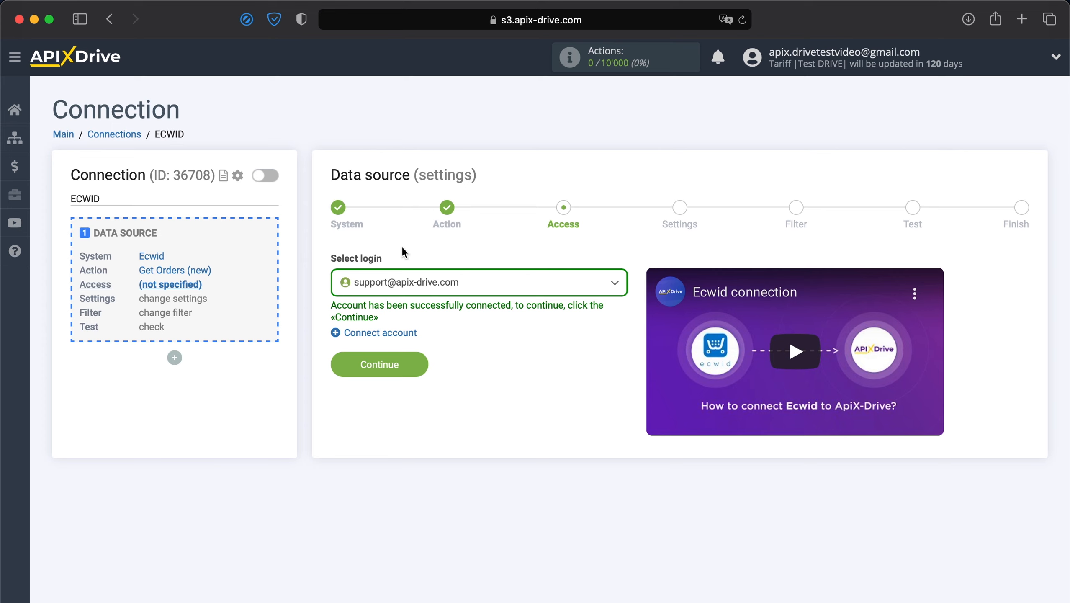
Select the connected Ecwid login, skip Settings and Filter, and load the test order data
click(422, 283)
click(378, 380)
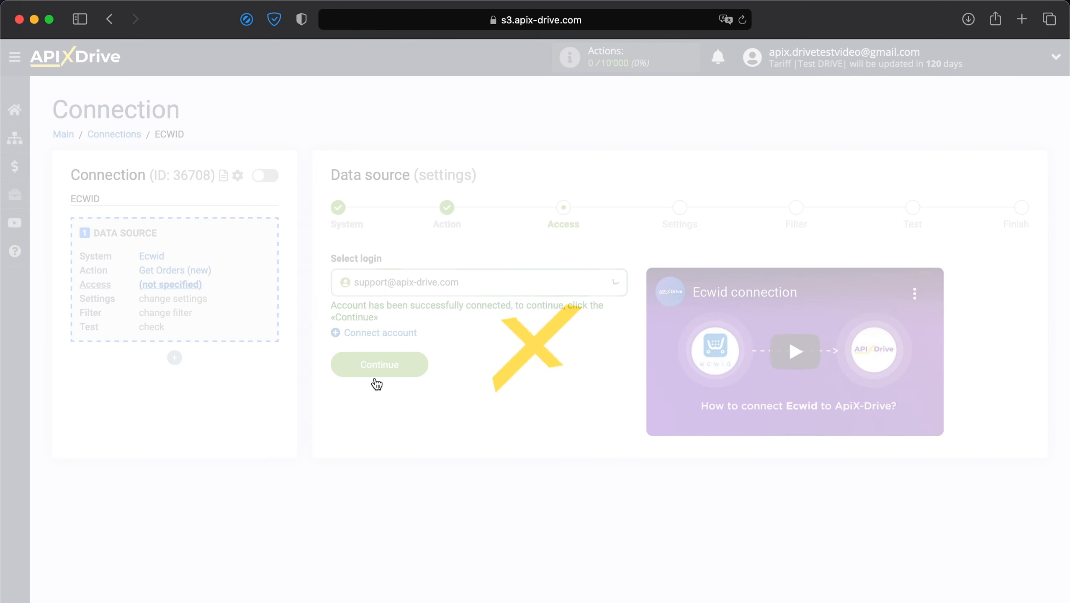
click(372, 373)
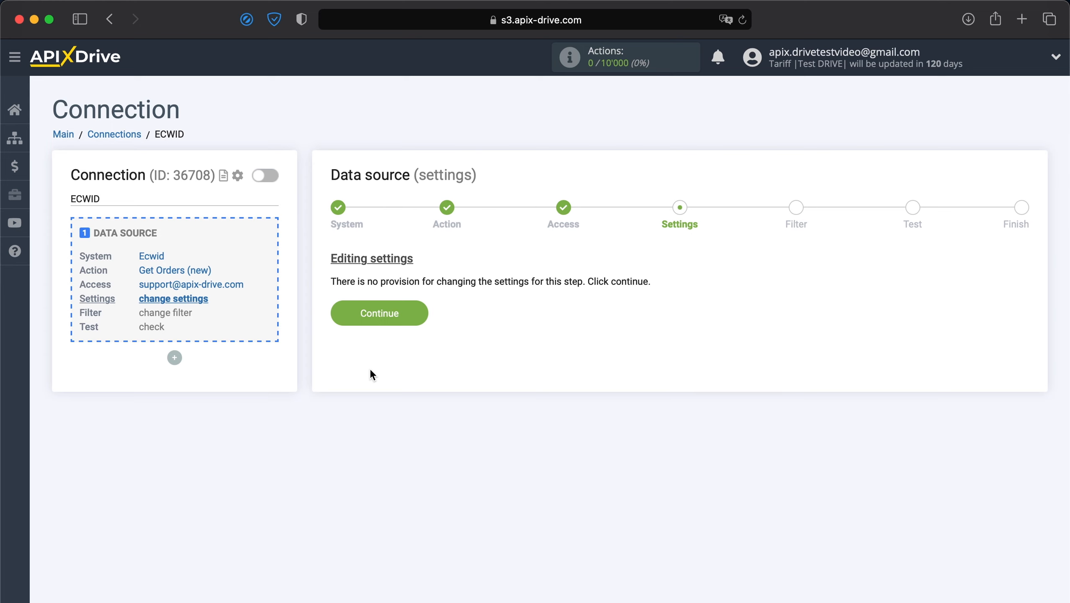
click(382, 314)
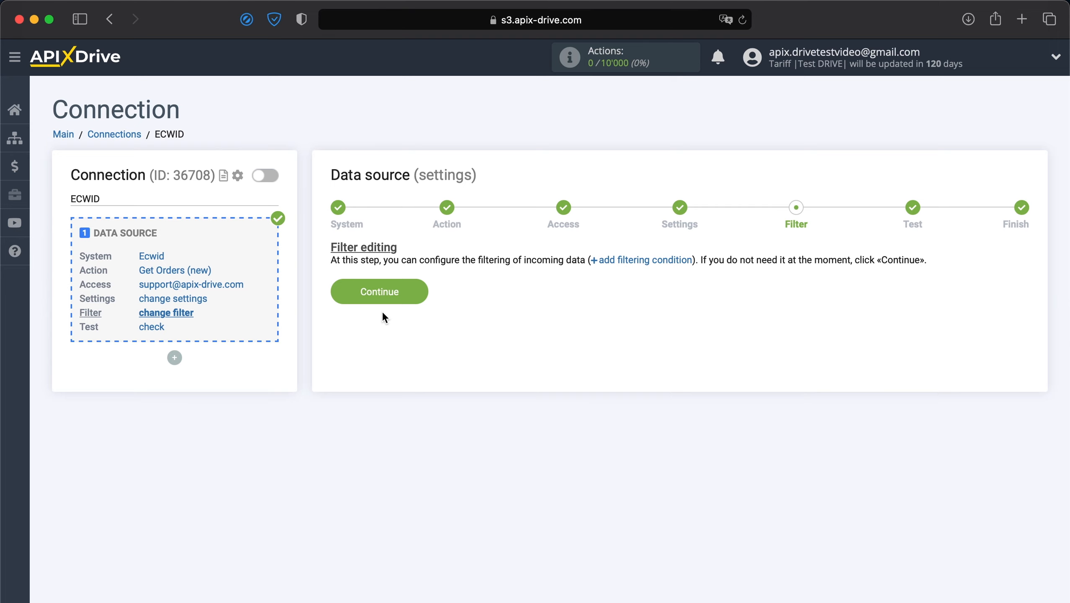
click(389, 294)
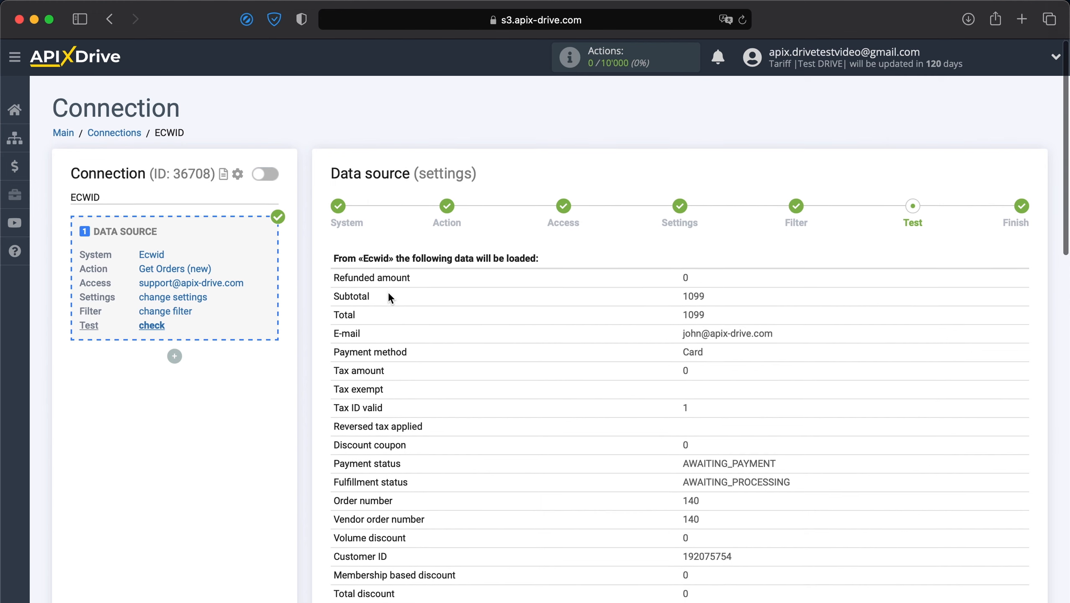
Review the sample Ecwid order (1099 total, AWAITING_PAYMENT) and finish the source setup
scroll(387, 291, down, 5)
scroll(388, 291, down, 8)
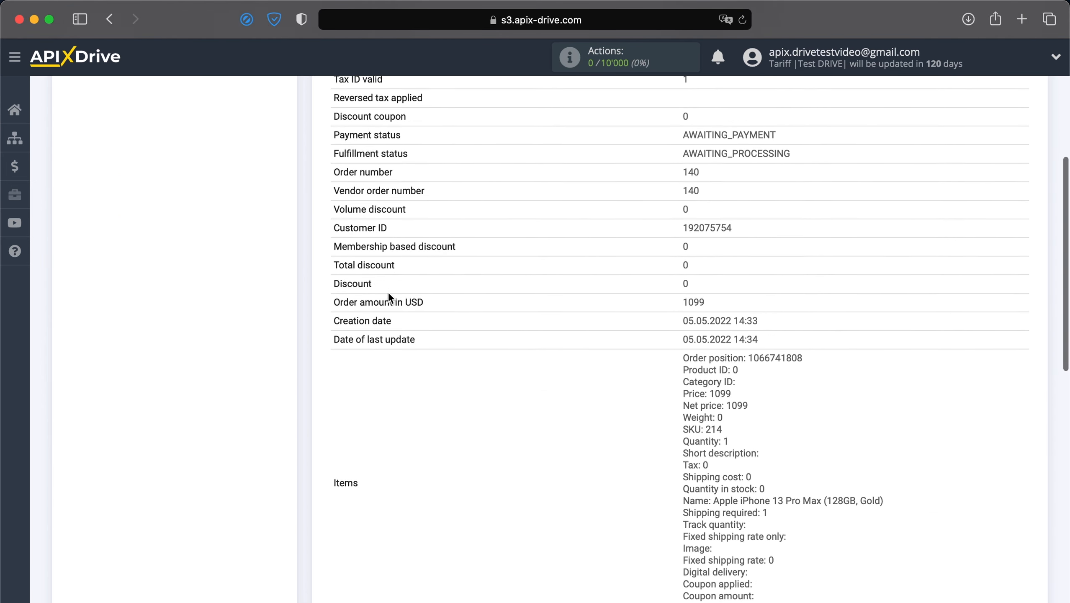
scroll(388, 290, down, 8)
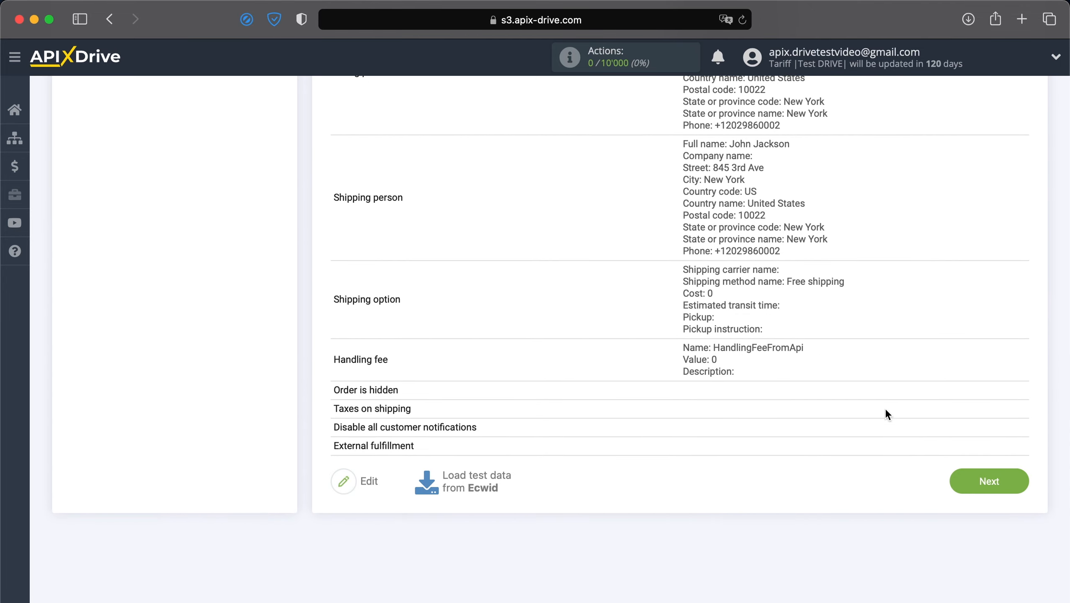
click(1003, 475)
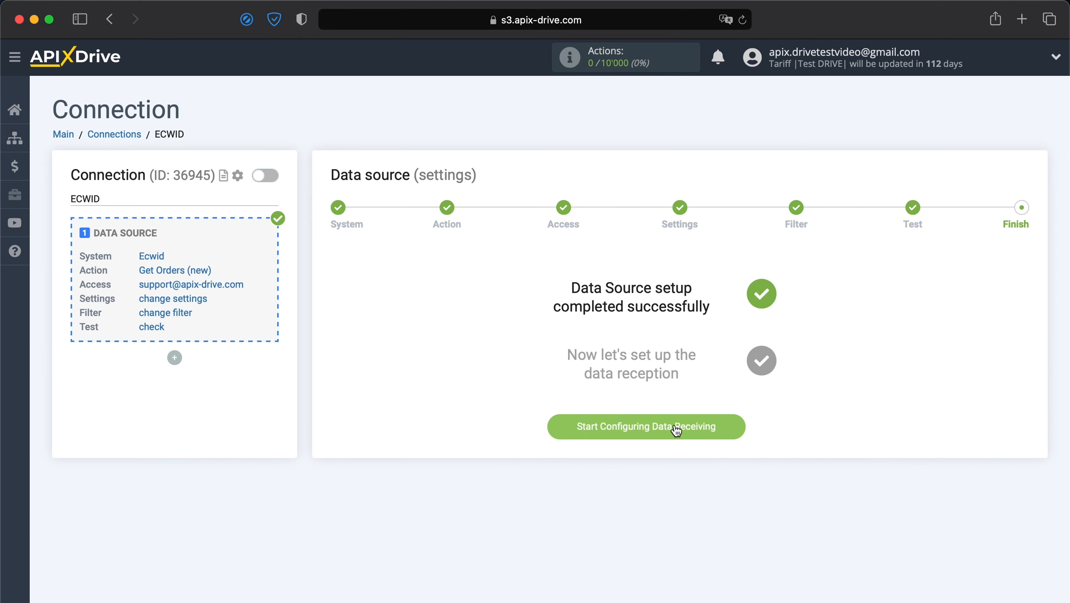
Start configuring data receiving and choose Mailjet as the destination system
click(676, 426)
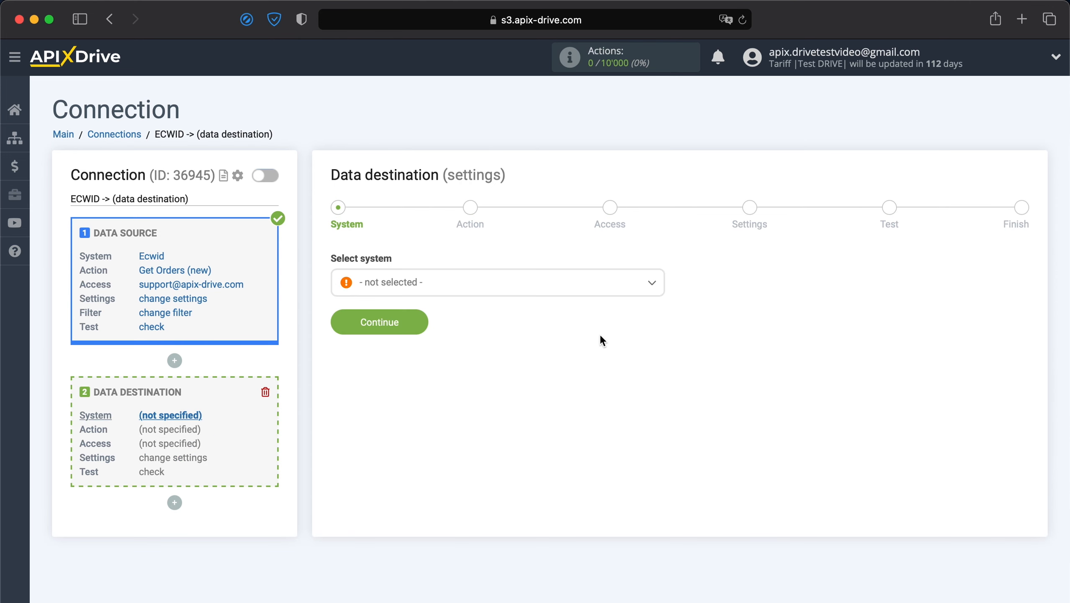
click(570, 291)
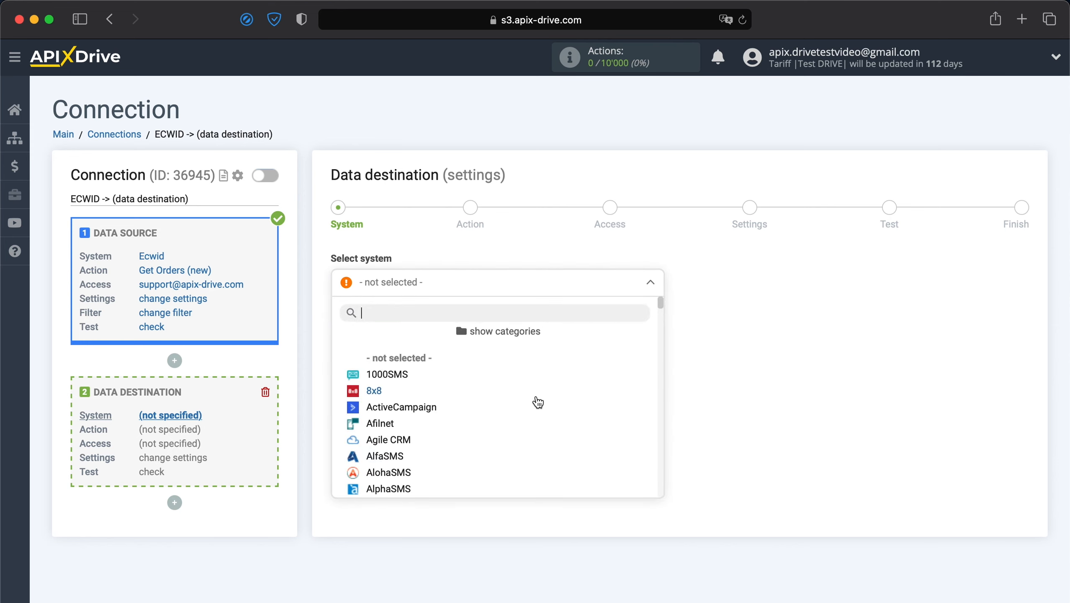
scroll(538, 402, down, 15)
scroll(538, 402, down, 20)
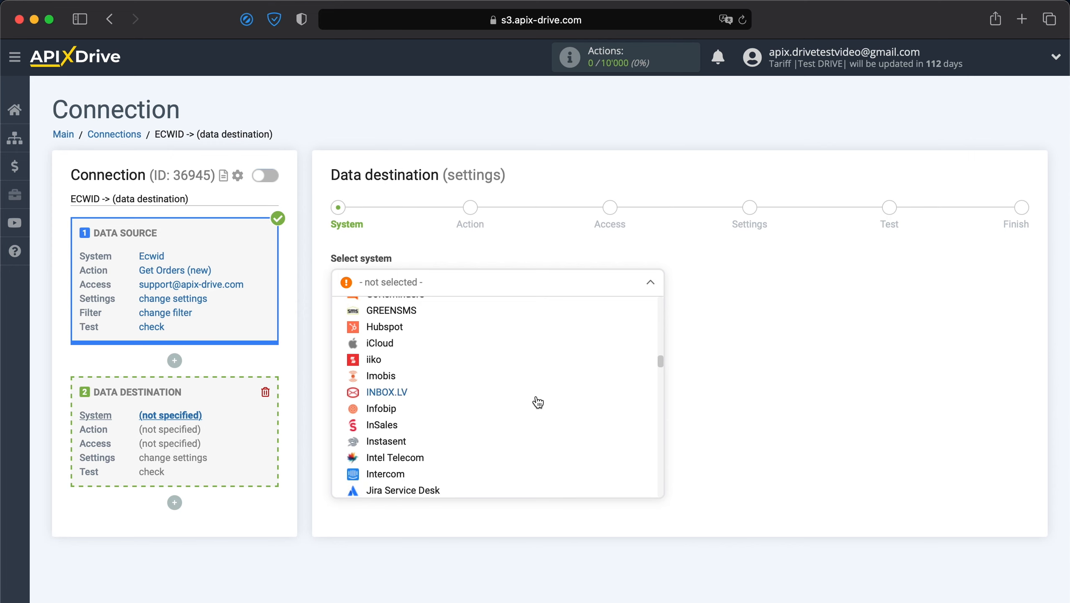
scroll(538, 402, down, 15)
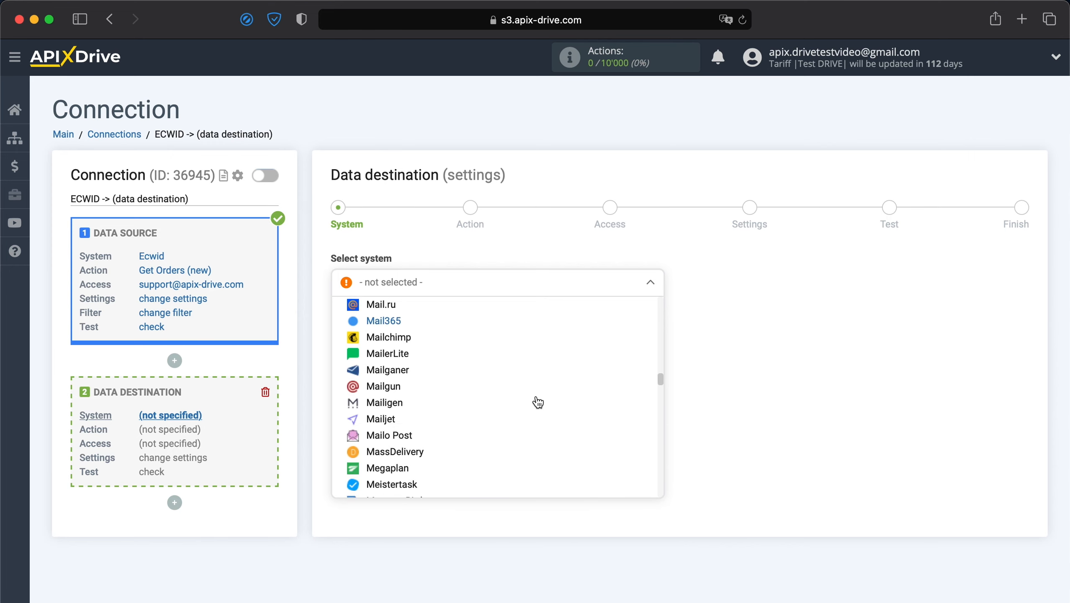
click(398, 420)
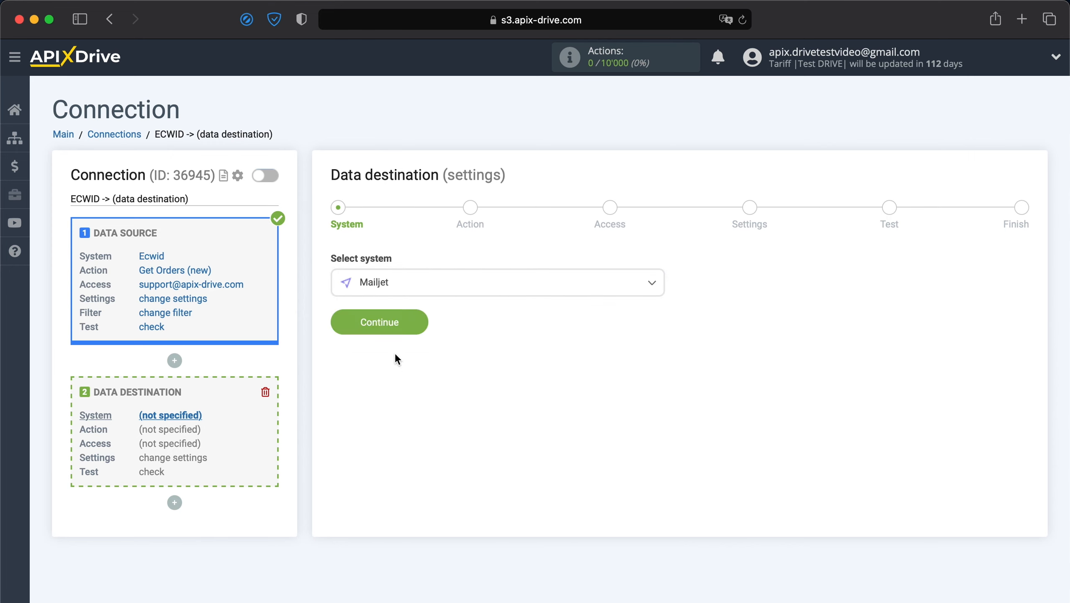
click(406, 317)
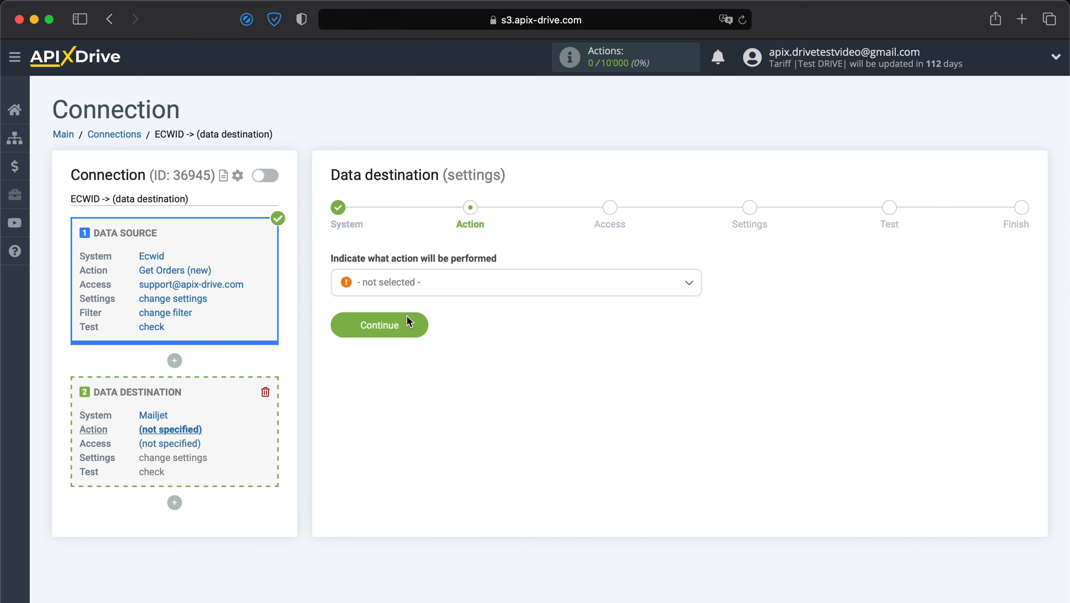
Set the Mailjet action to Add Contacts and open the Mailjet account connection form
click(430, 289)
click(406, 356)
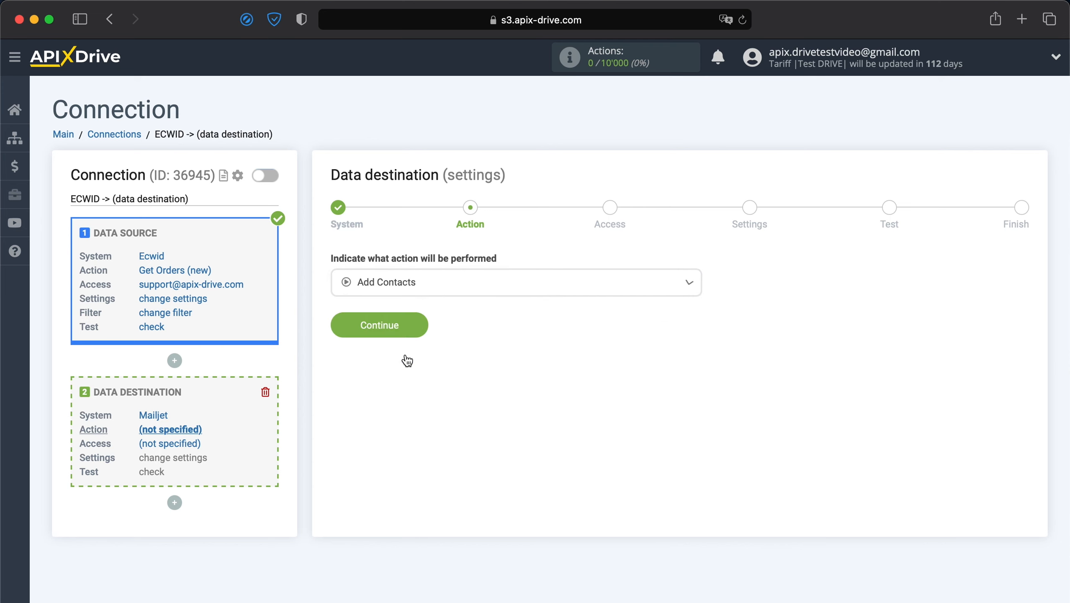
click(400, 333)
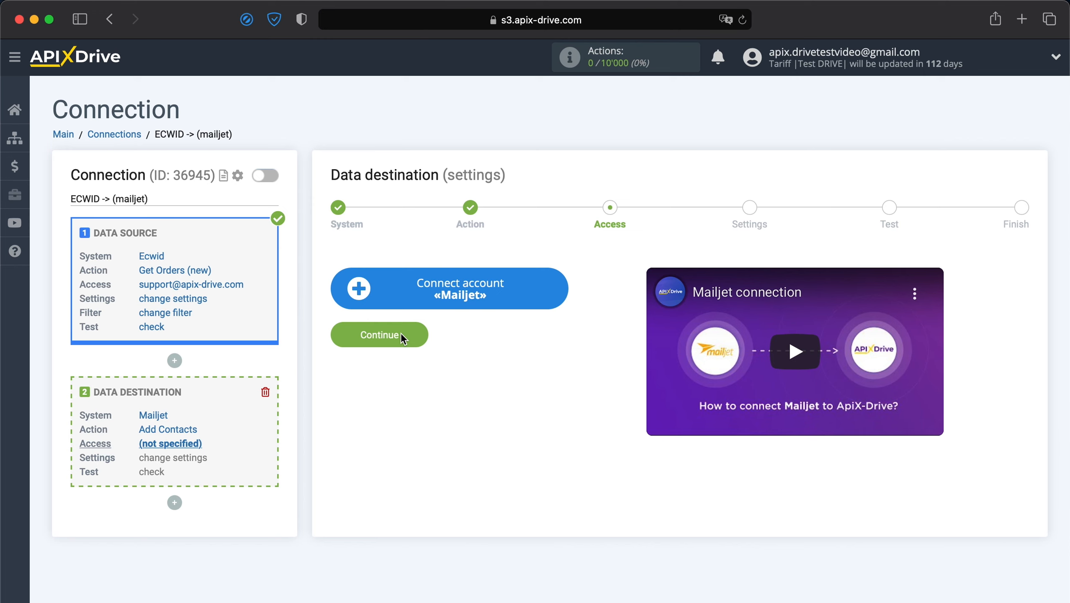
click(499, 292)
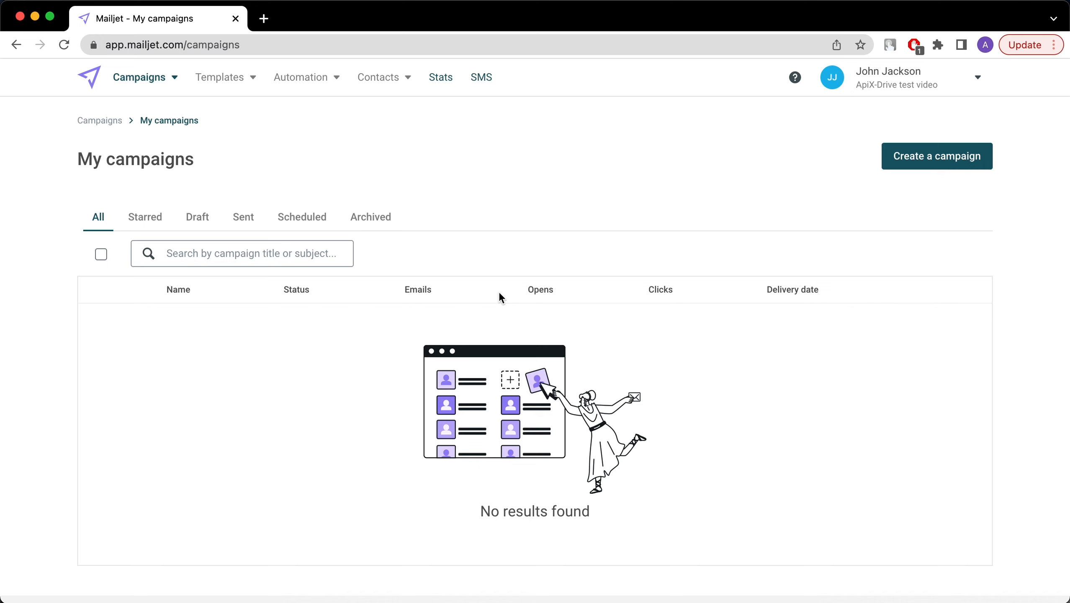
Go to Mailjet account settings and open API Key Management
click(977, 80)
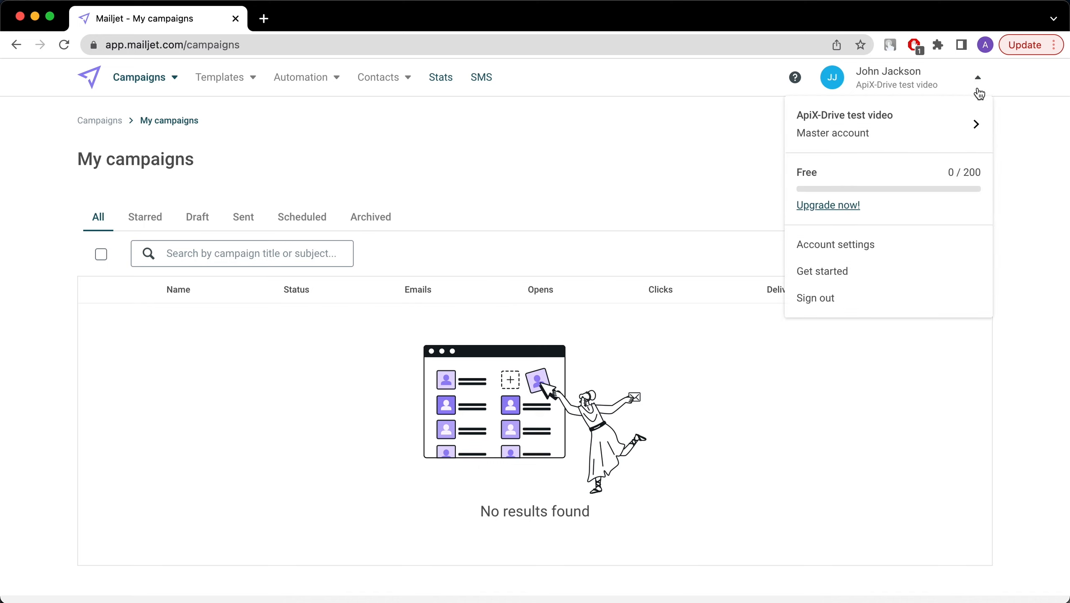
click(857, 256)
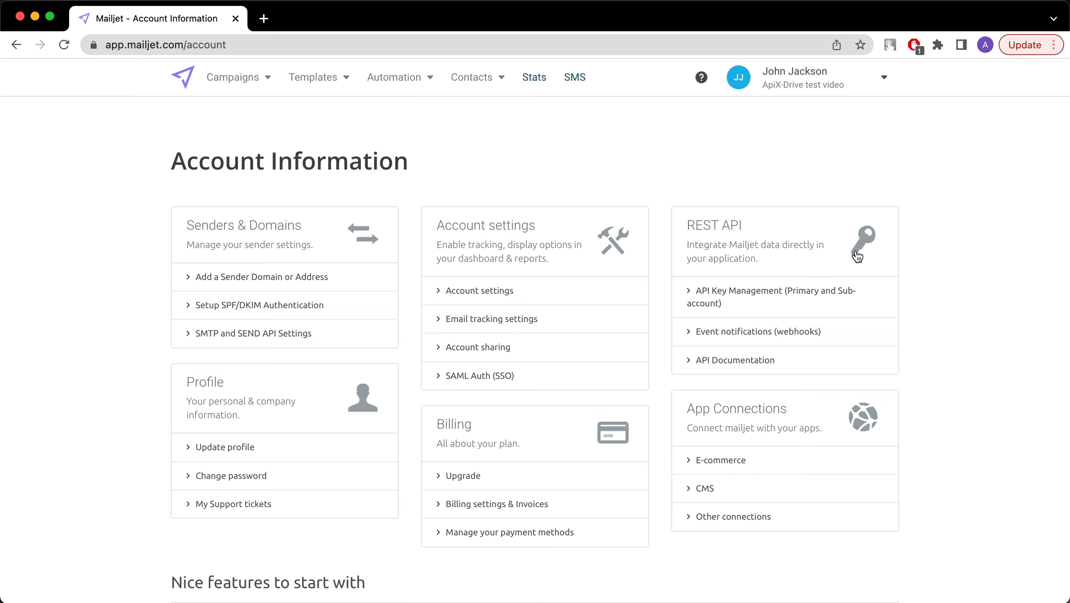
click(808, 293)
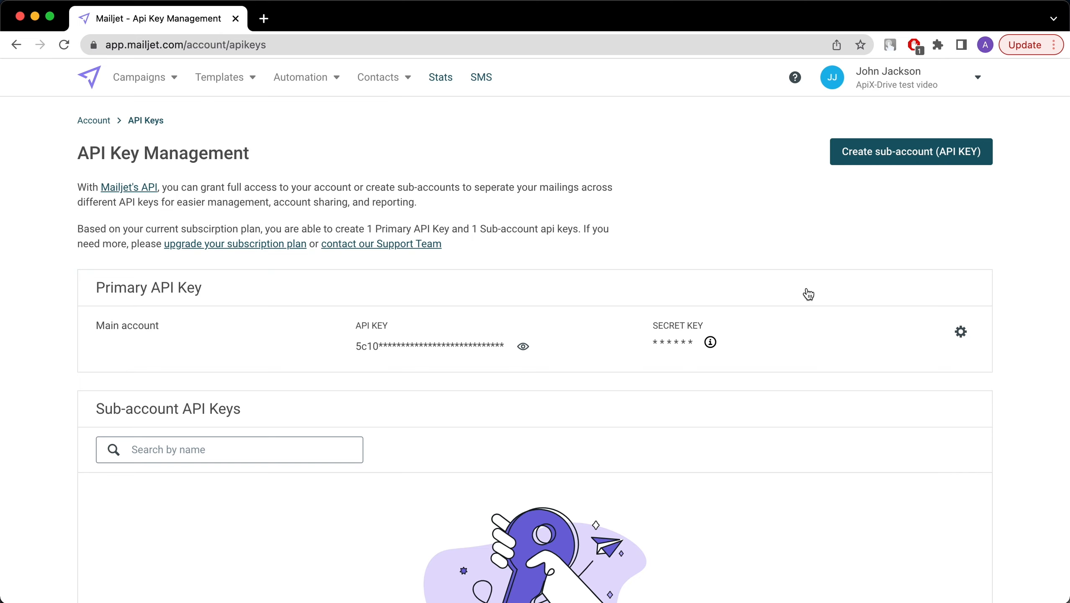
Reset the primary API secret key by confirming with RESET, then copy the new API key
click(964, 334)
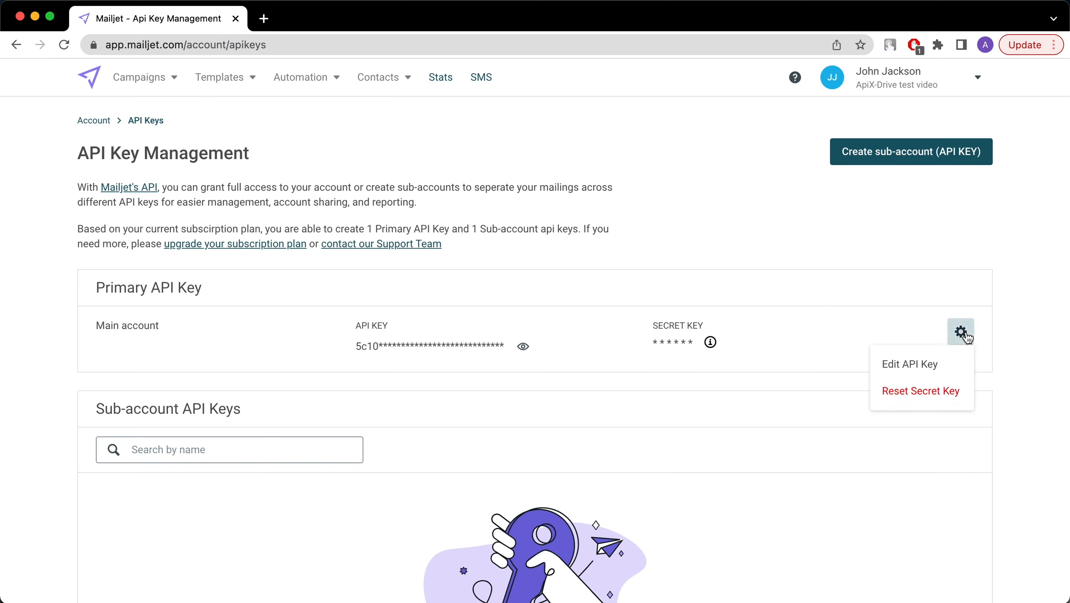
click(947, 389)
click(698, 390)
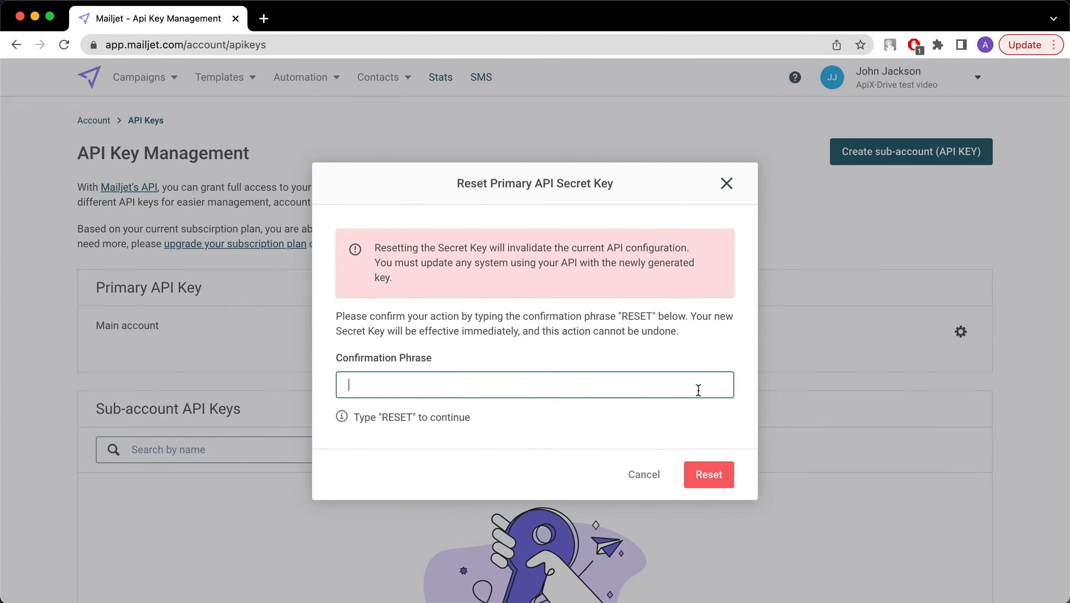
text(RESET)
click(710, 476)
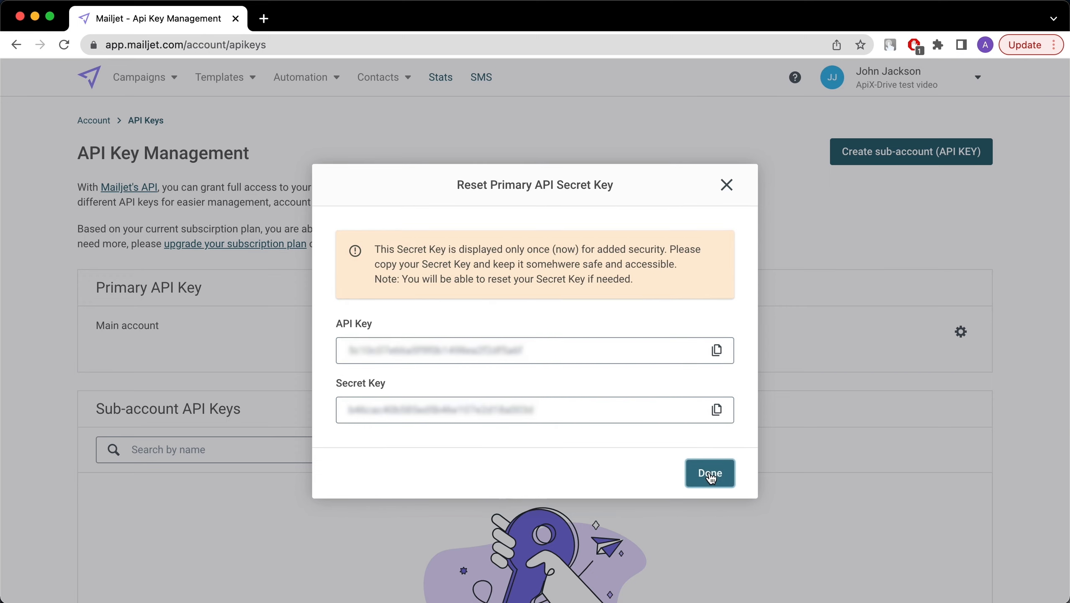
click(716, 350)
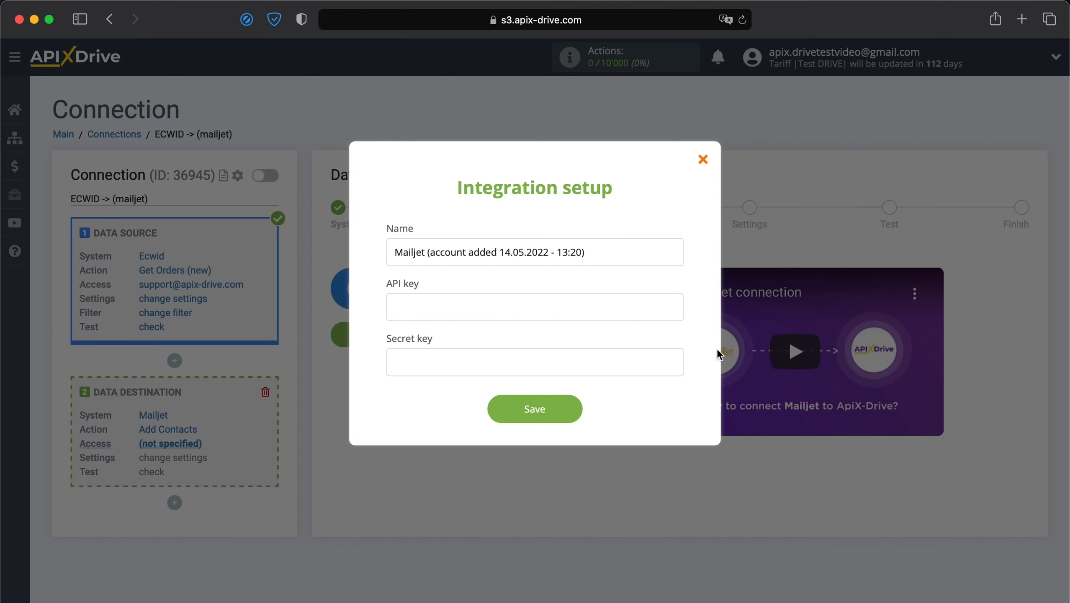
Paste the new Mailjet API key and secret key into Integration setup and save
click(659, 314)
key(super+v)
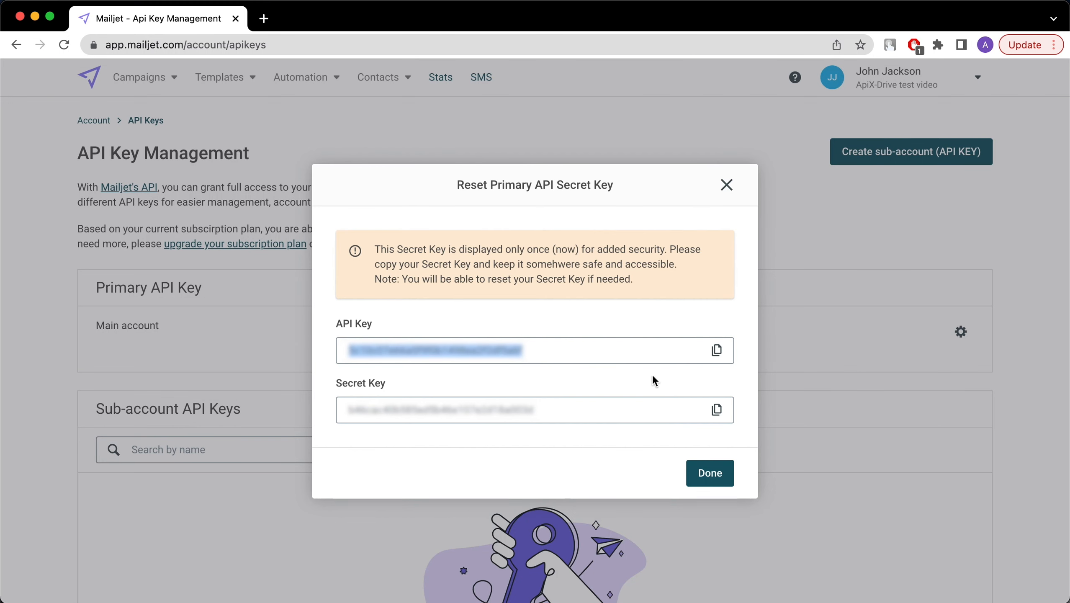
click(716, 409)
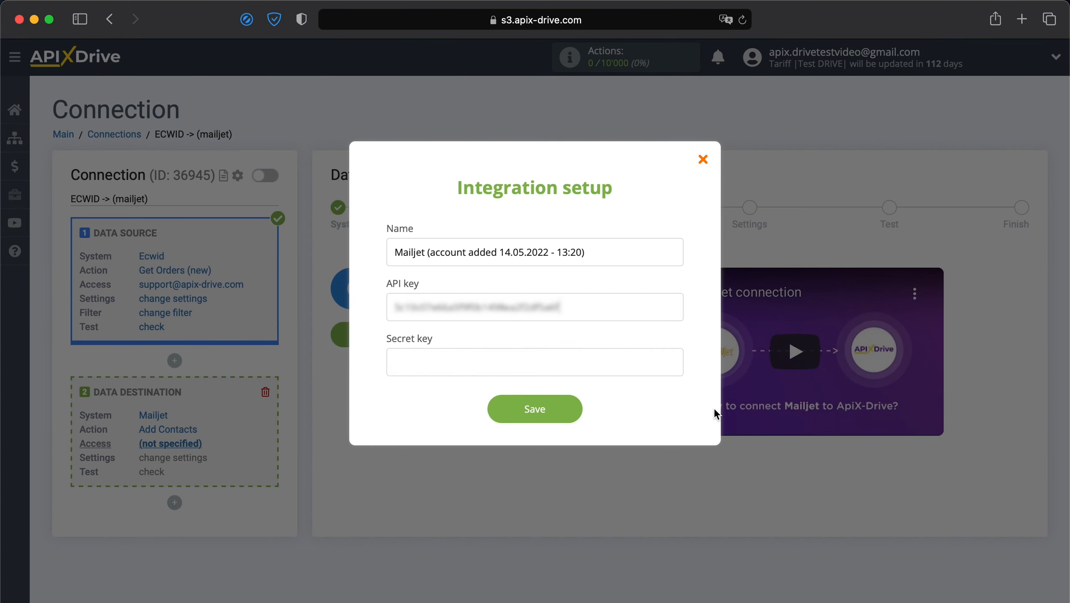
click(654, 366)
key(super+v)
click(550, 418)
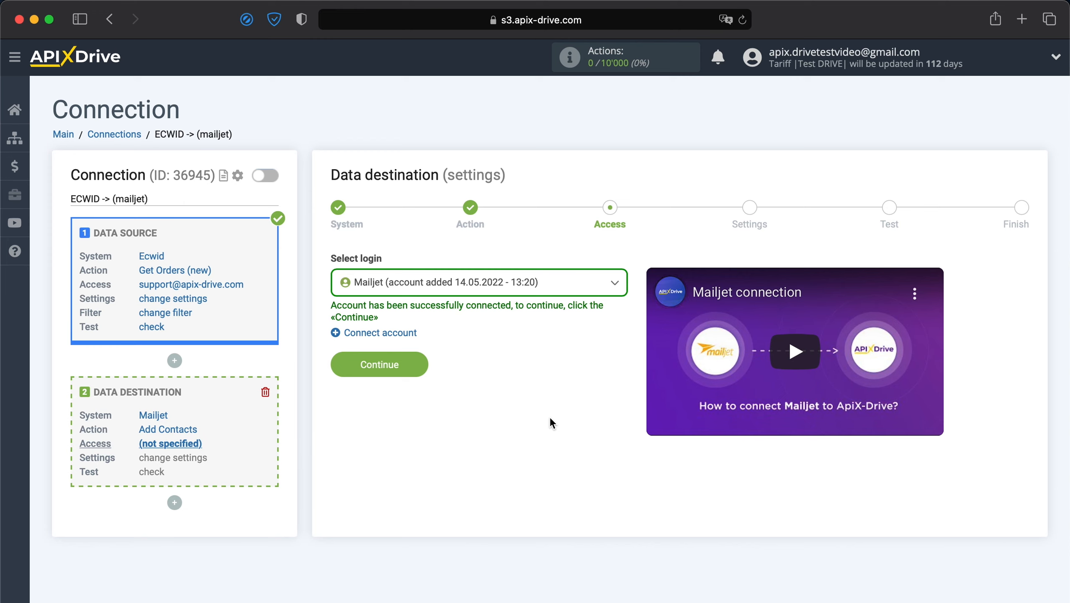
Select the connected Mailjet account as the login and continue to destination settings
click(589, 281)
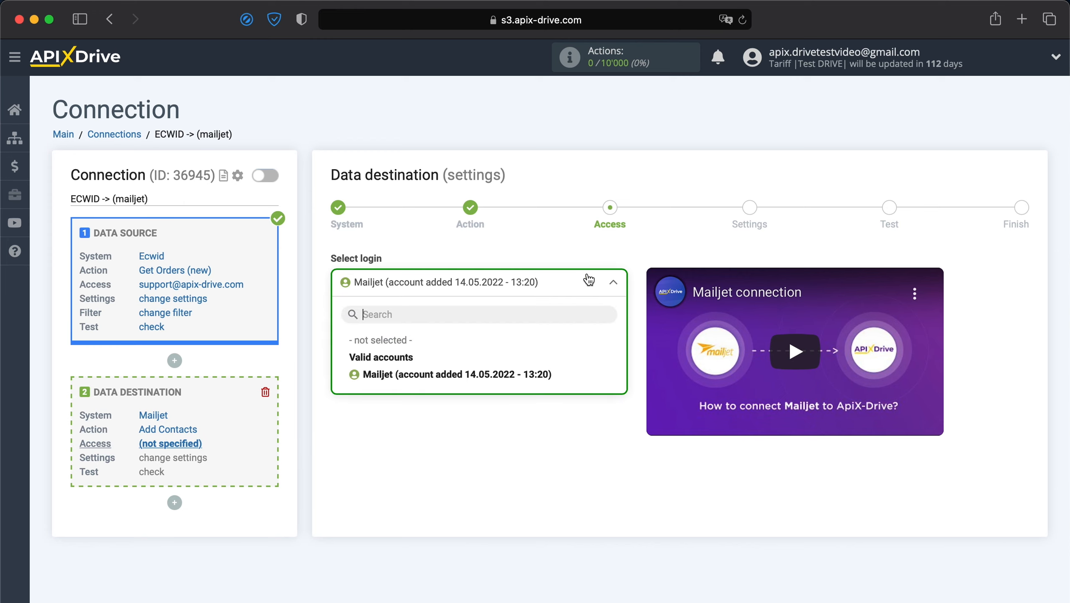
click(518, 373)
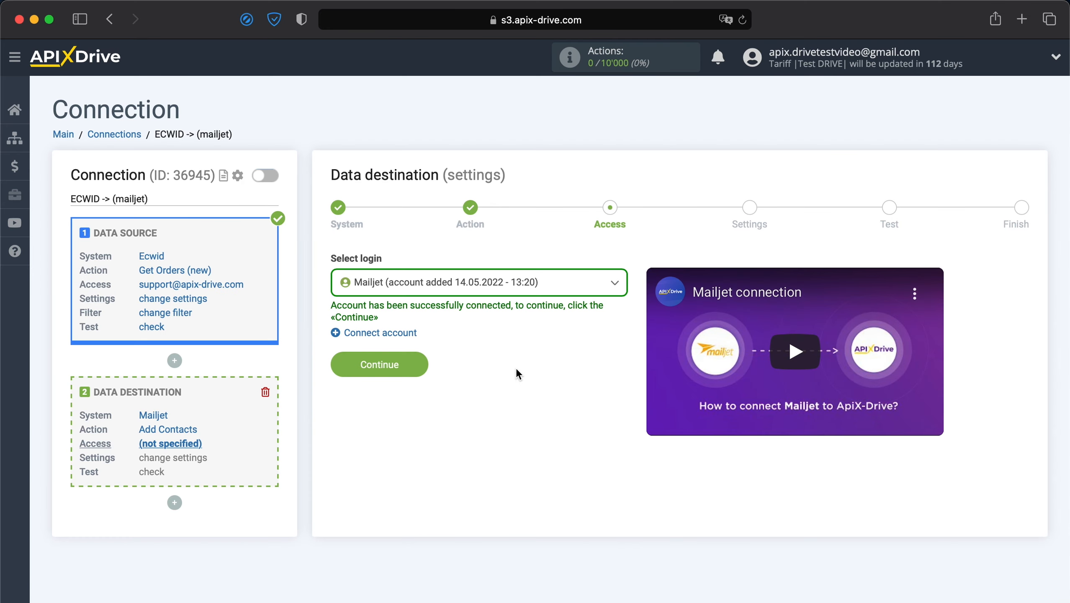
click(404, 364)
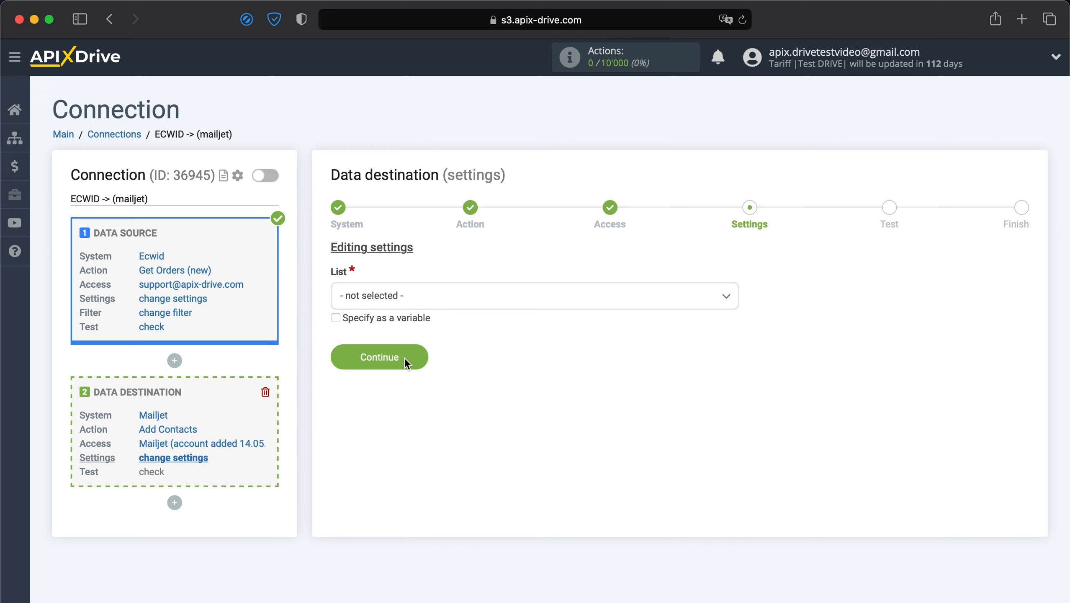
Choose the 'ApiX-Drive test' list as the Mailjet contact list
click(466, 300)
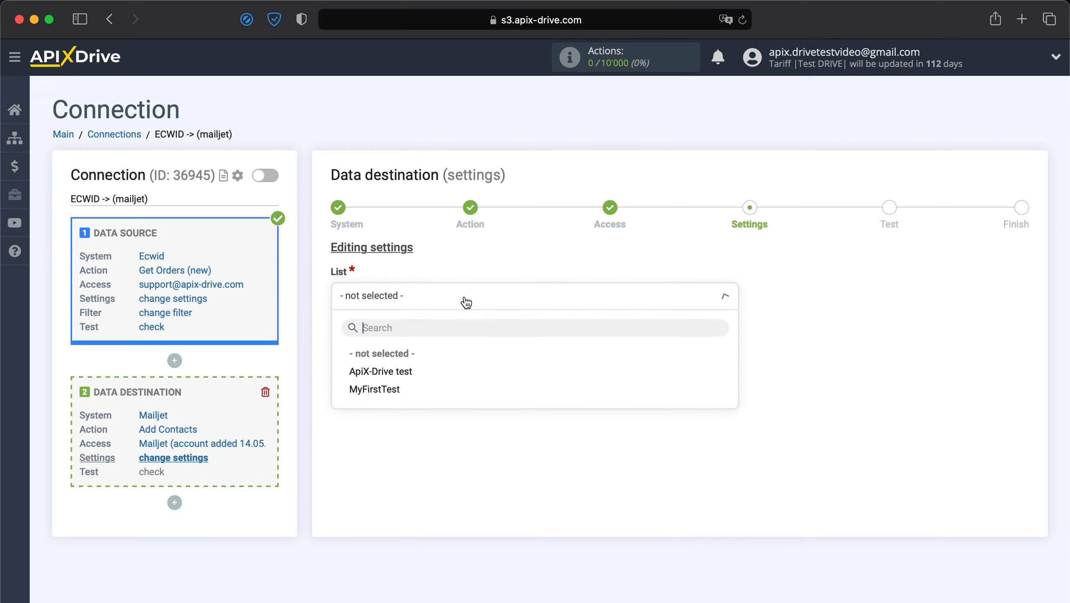
click(393, 372)
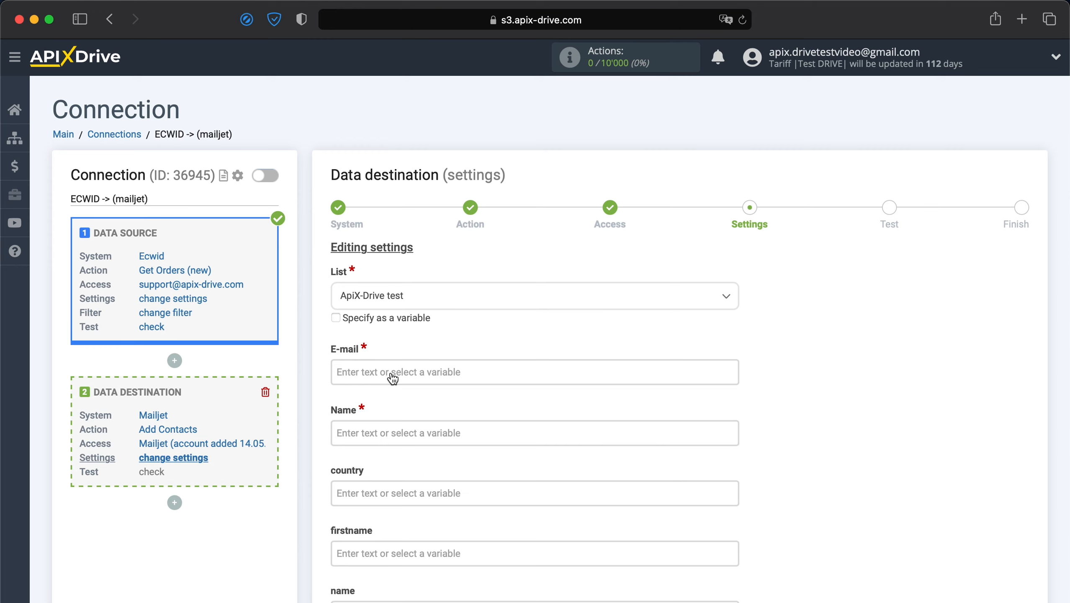
Map the Ecwid order e-mail to E-mail and the billing full name to Name
click(392, 378)
scroll(391, 373, down, 10)
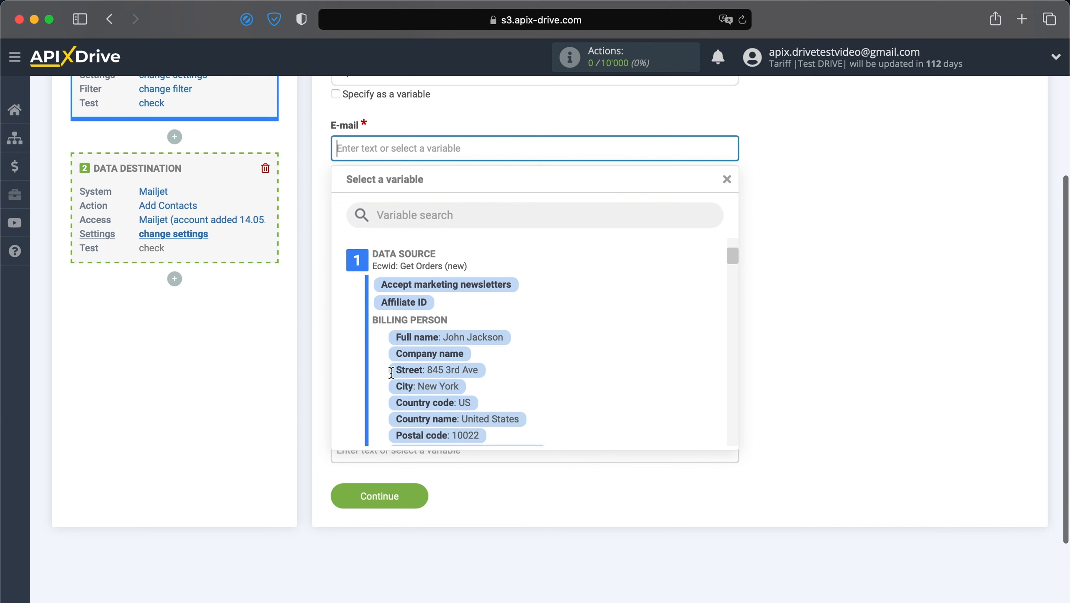
scroll(391, 374, down, 10)
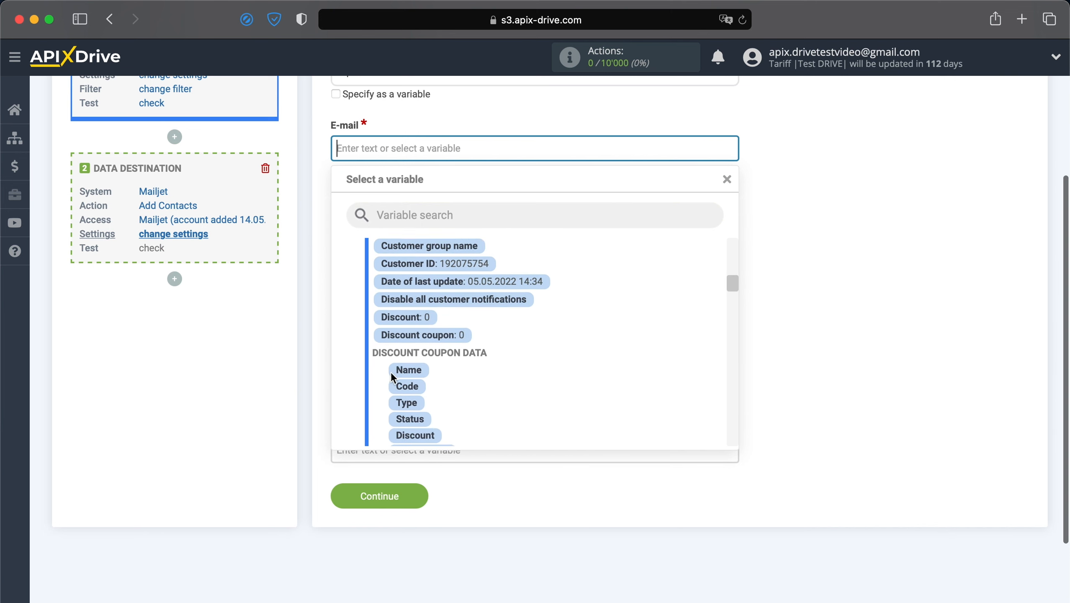
scroll(391, 371, down, 5)
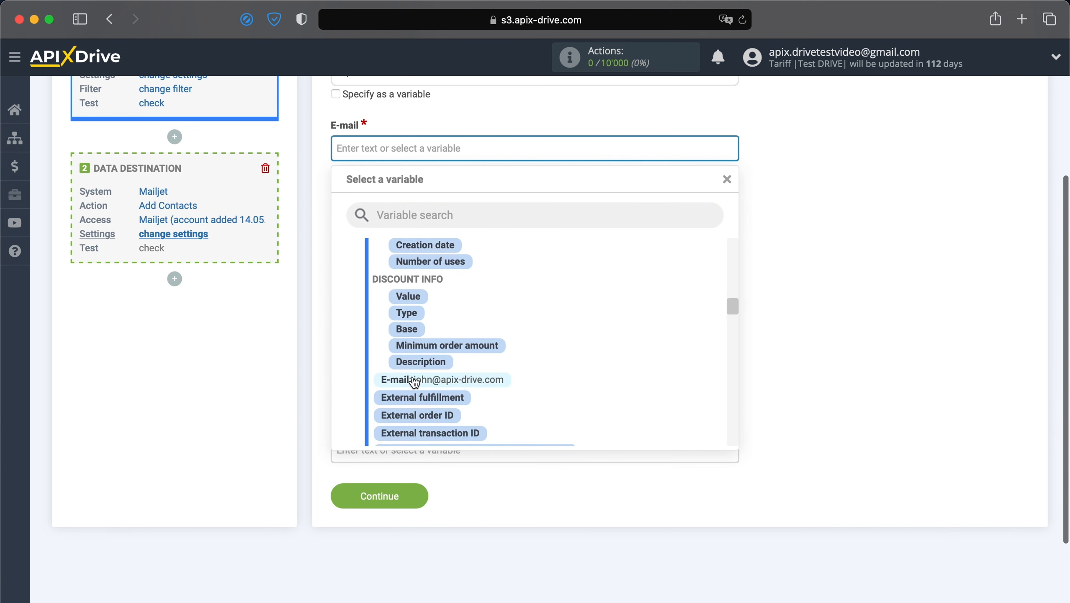
click(412, 378)
click(468, 208)
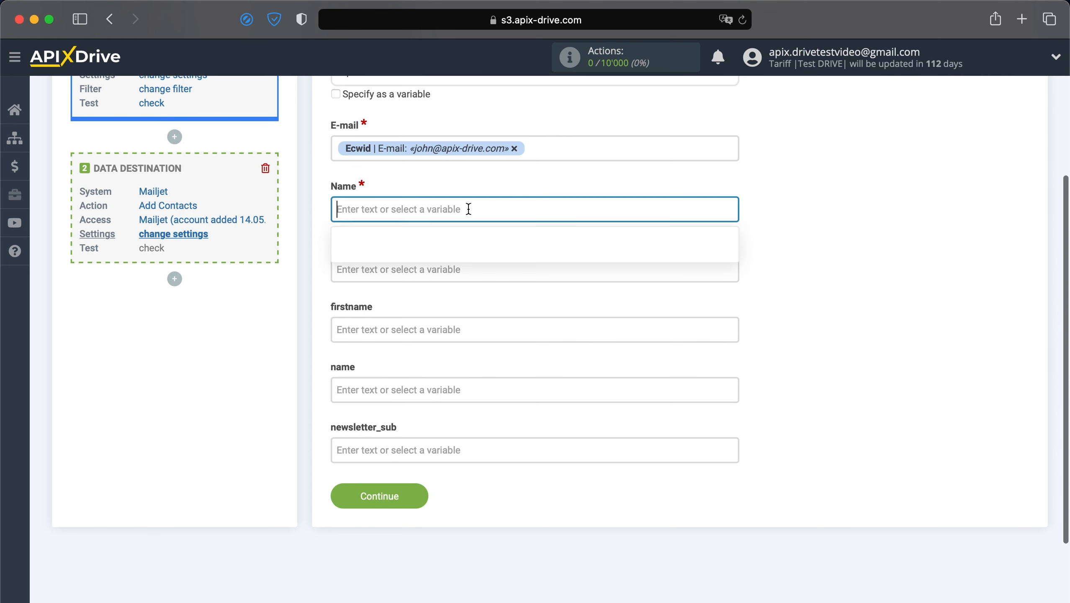
scroll(468, 260, down, 8)
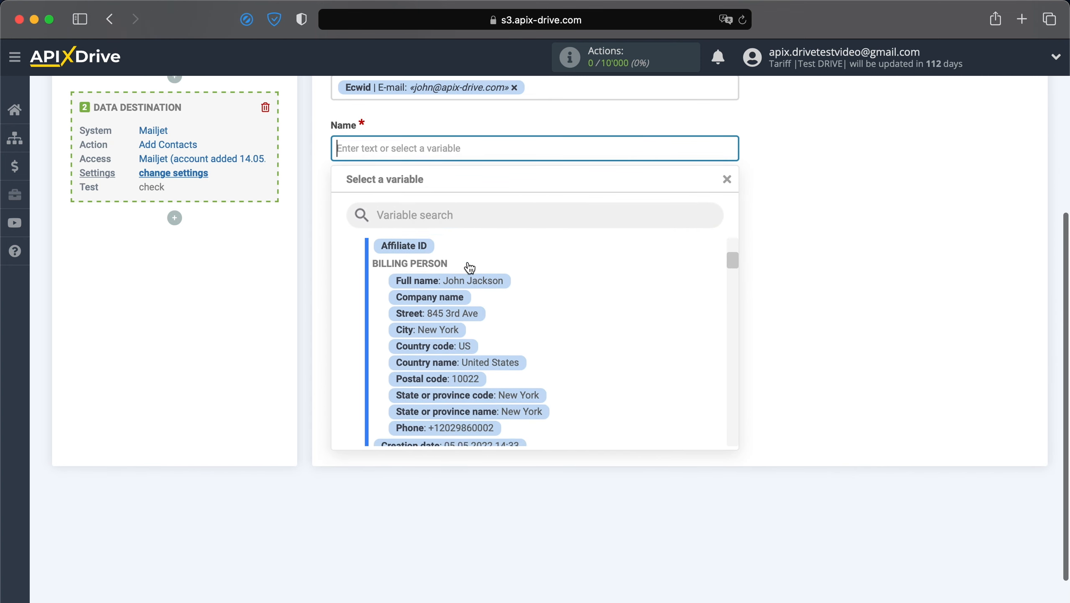
scroll(470, 268, up, 5)
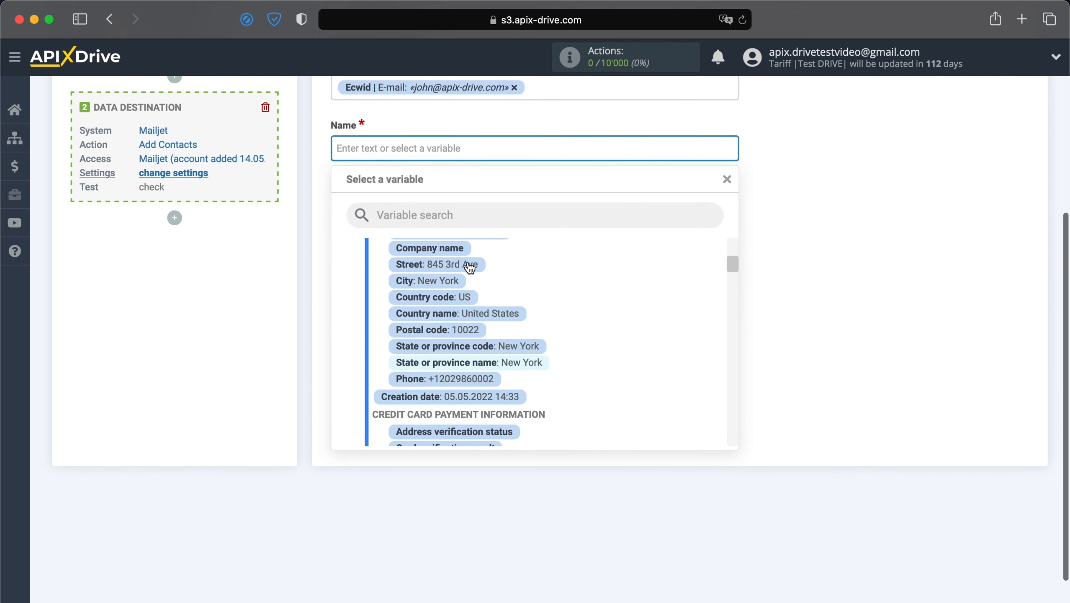
click(469, 274)
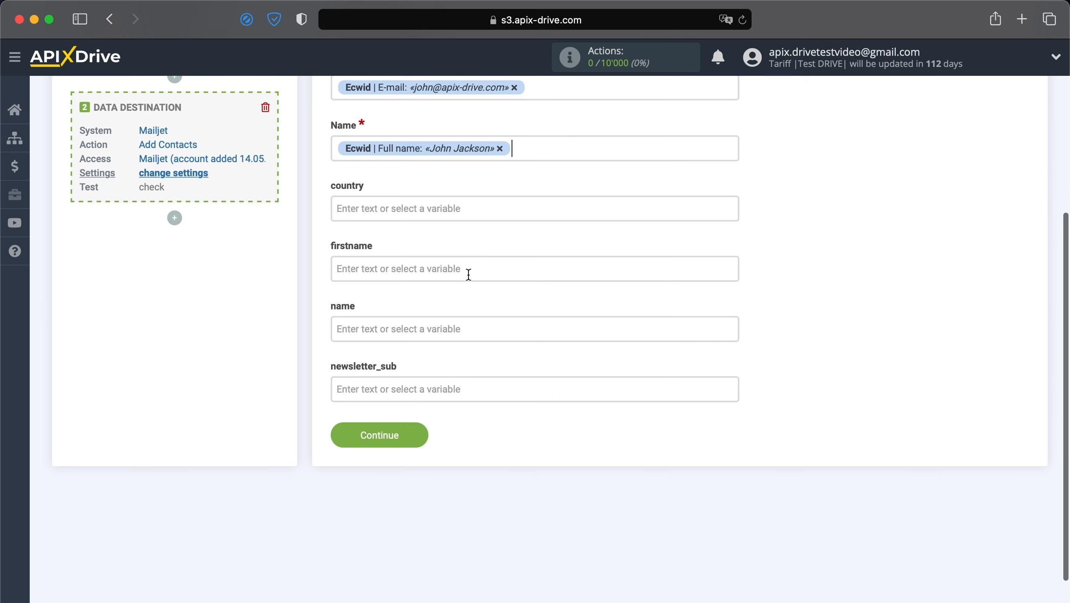
Fill the name field with 'New contact from Ecwid' plus the billing full name, then continue
click(459, 328)
text(New c)
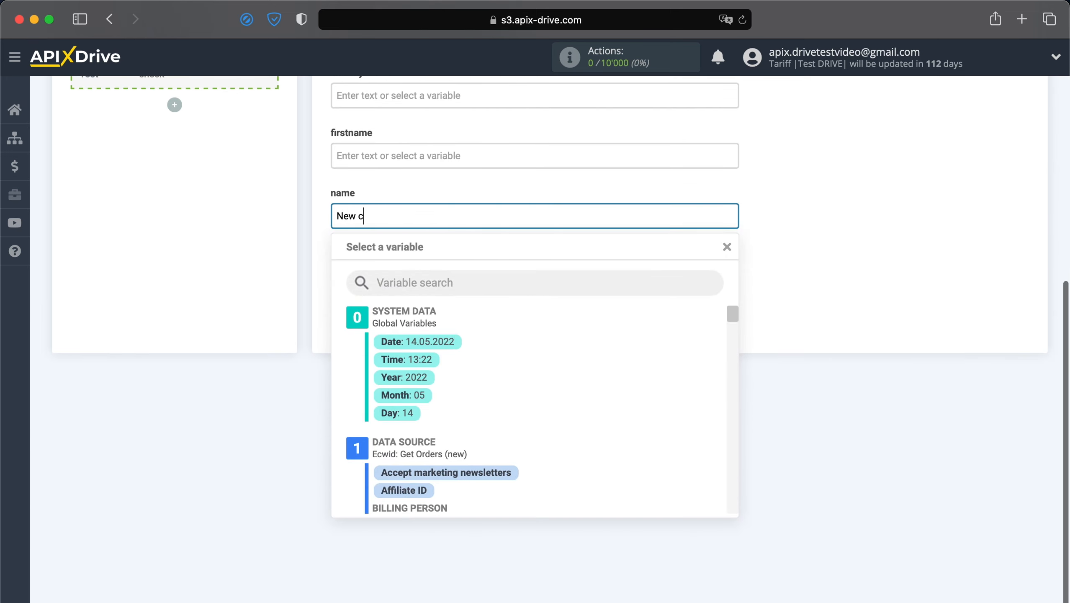
text(ontact from Ecwid)
scroll(436, 407, down, 3)
click(471, 456)
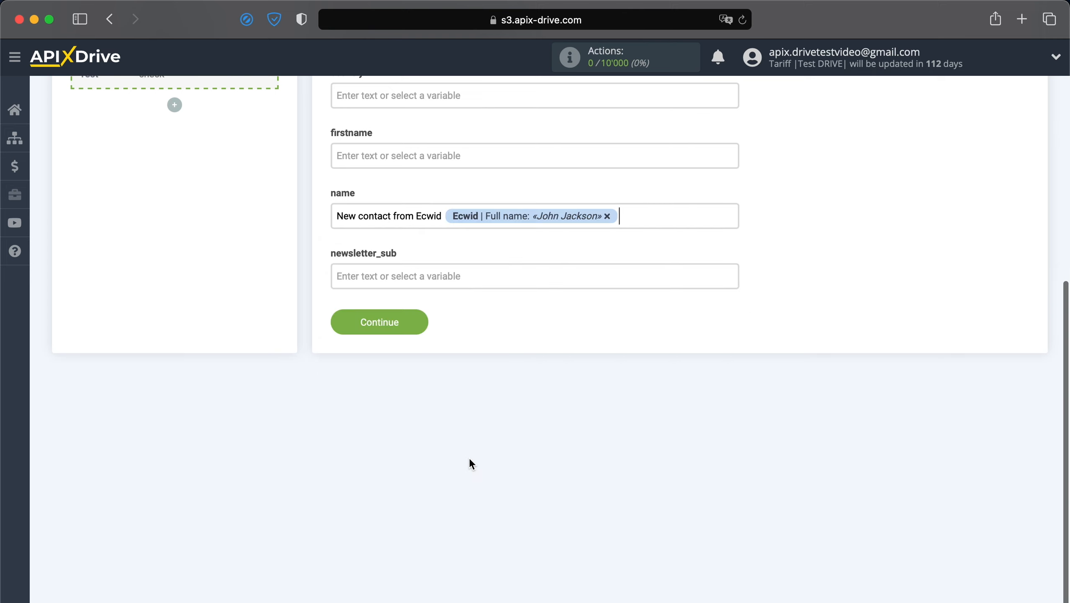
click(383, 316)
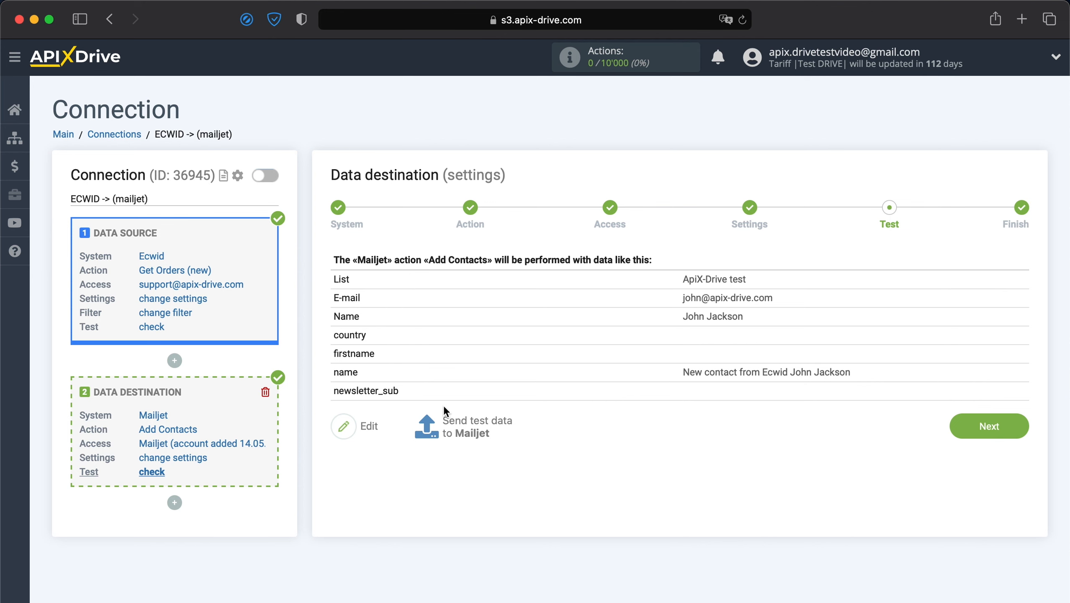
Send the test contact data to Mailjet
click(451, 422)
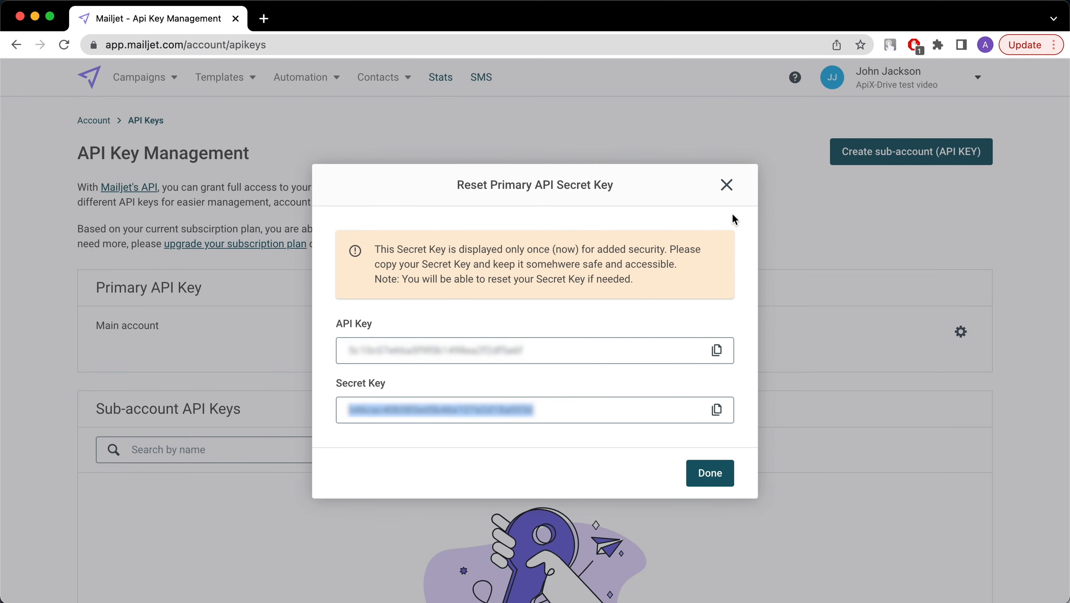
Close the secret key dialog and open the 'ApiX-Drive test' contact list in Mailjet
click(728, 183)
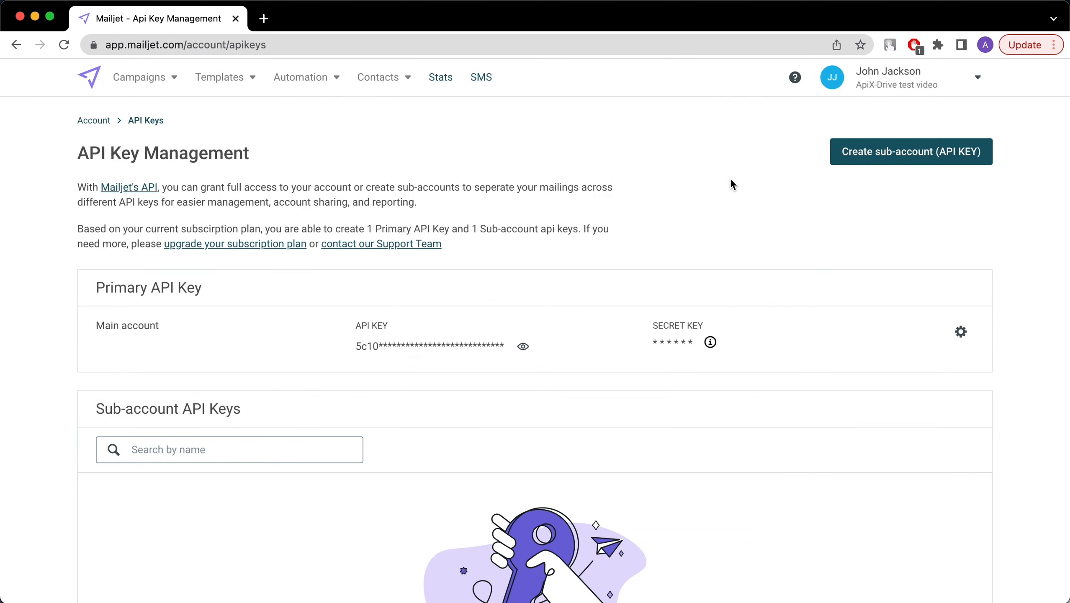
click(383, 84)
click(383, 110)
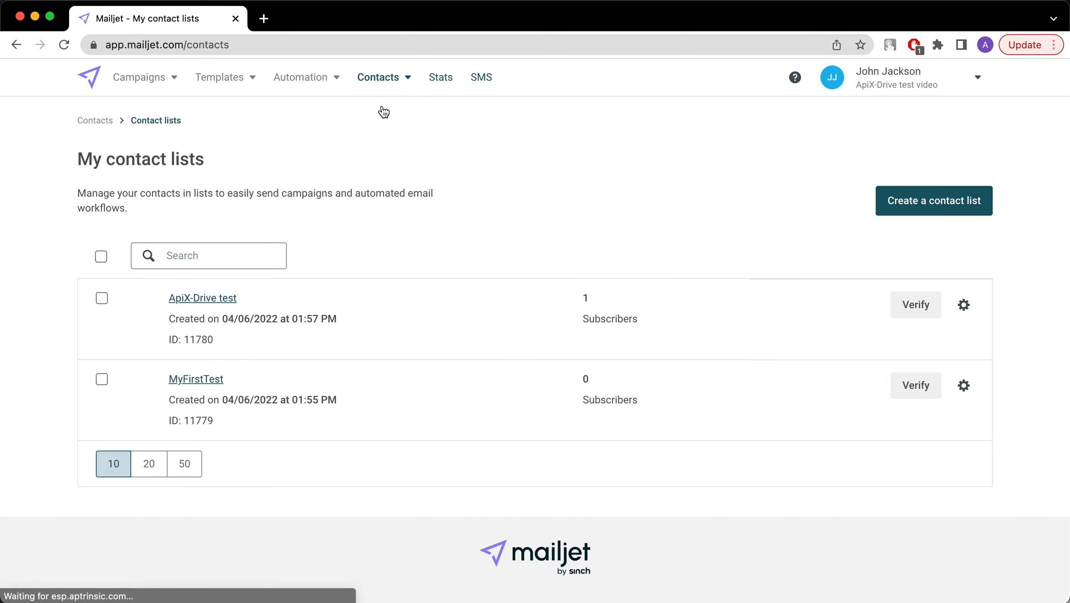
click(218, 298)
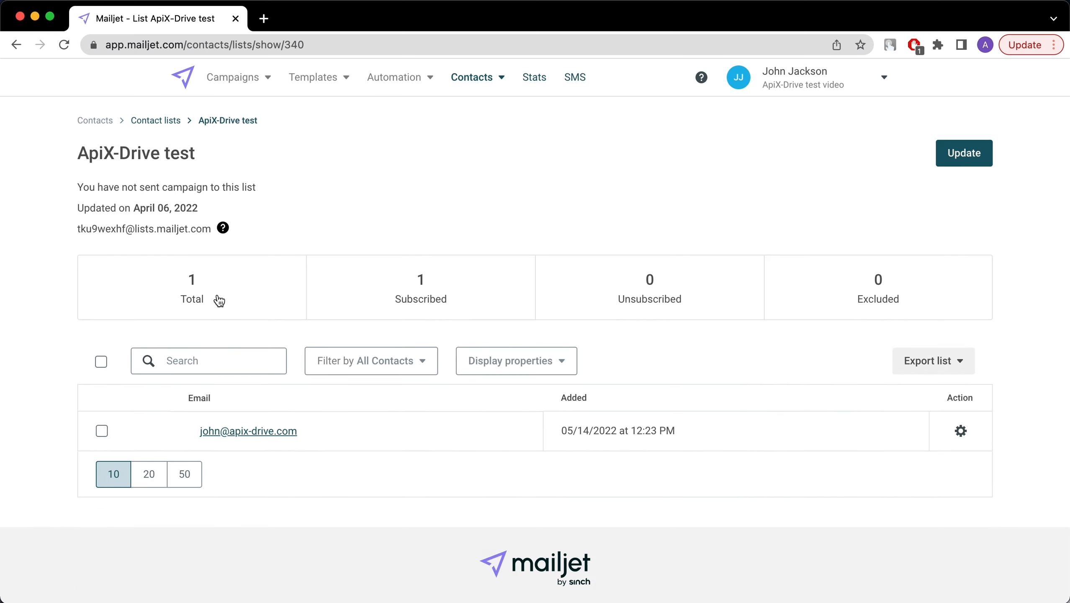
Confirm the new contact's name property shows 'New contact from Ecwid' plus the full name, then continue in ApiX-Drive
click(222, 434)
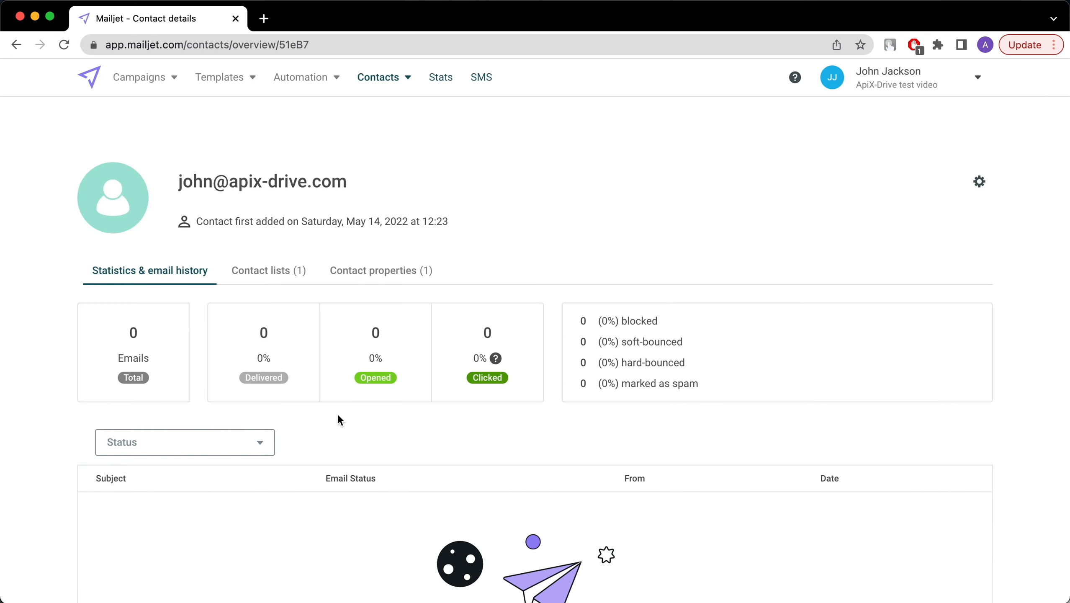
scroll(355, 428, down, 2)
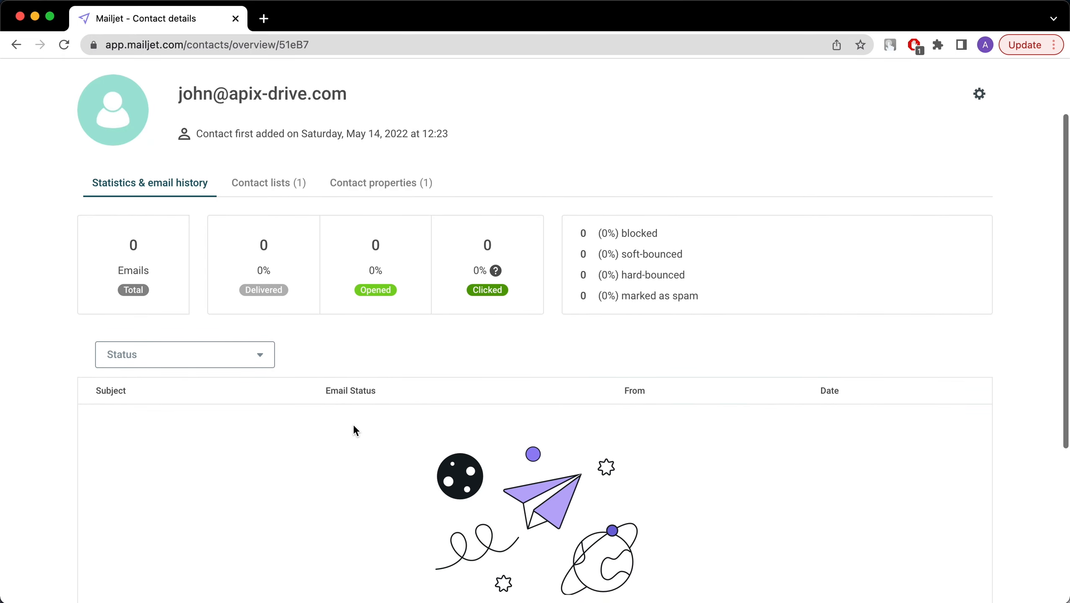
click(382, 186)
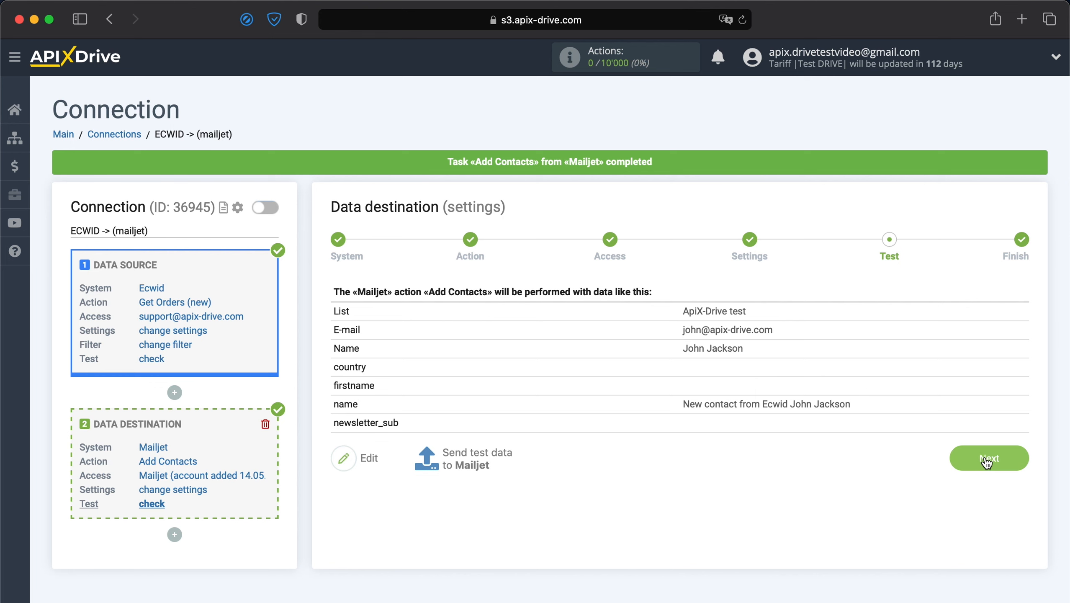
click(986, 459)
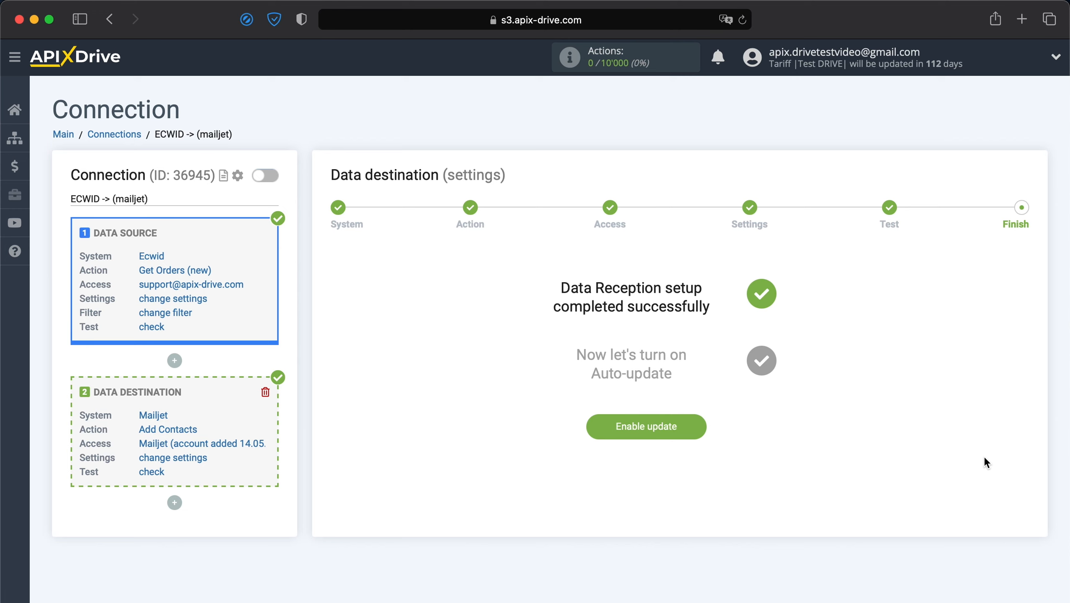
Enable auto-update on the ECWID -> (mailjet) connection and save a 5-minute update interval
click(664, 431)
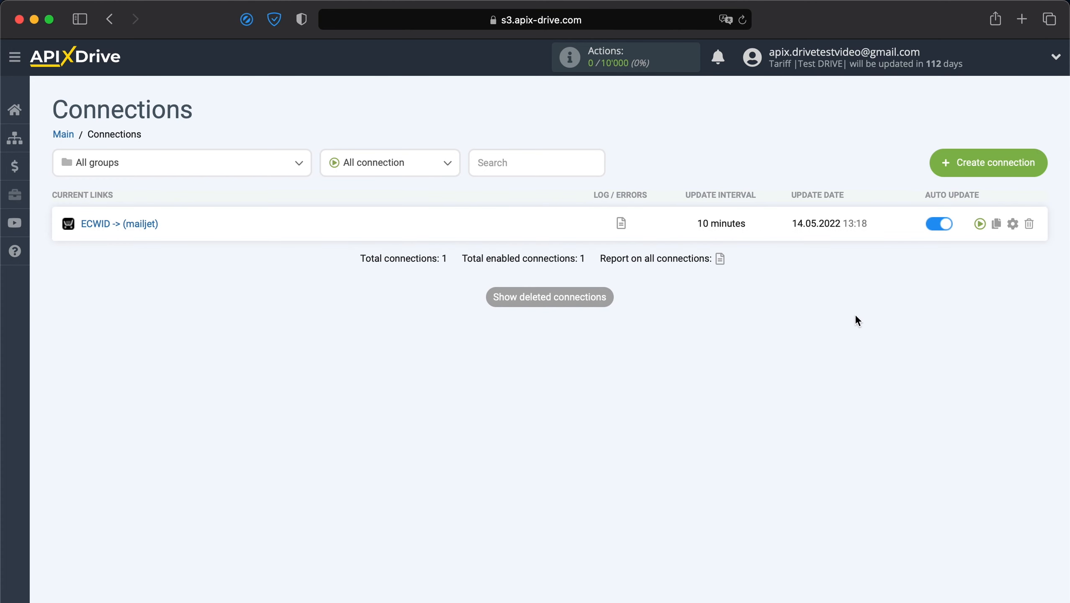
click(1012, 222)
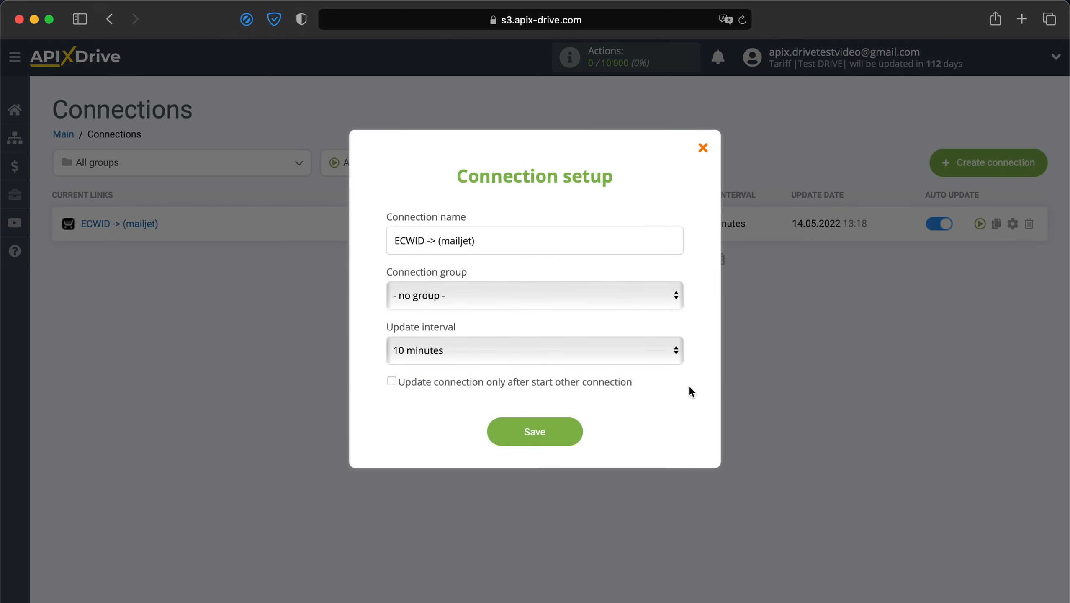
click(645, 358)
click(608, 333)
click(542, 429)
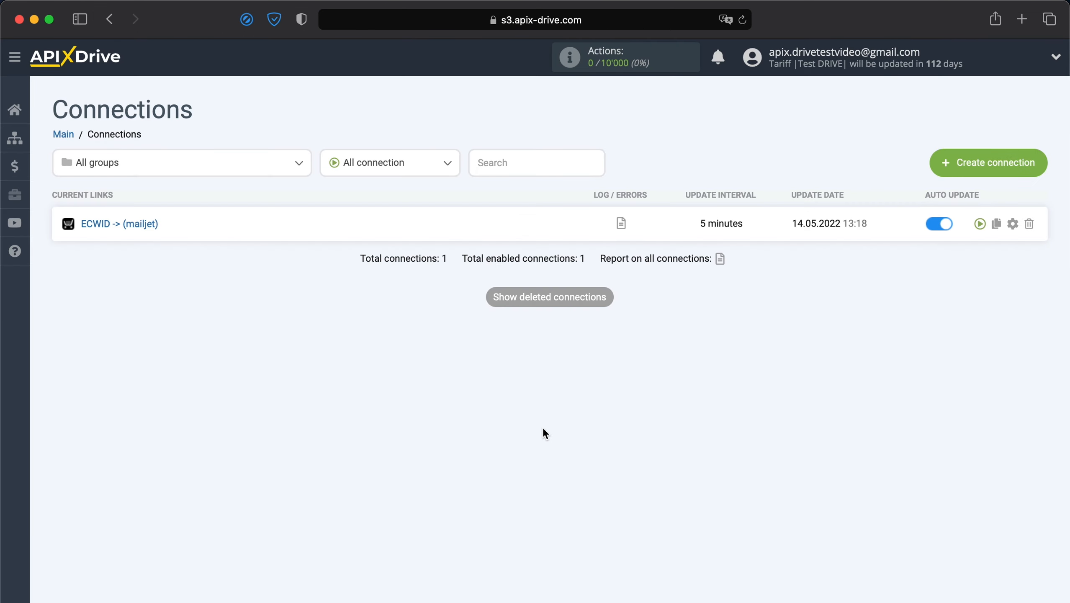